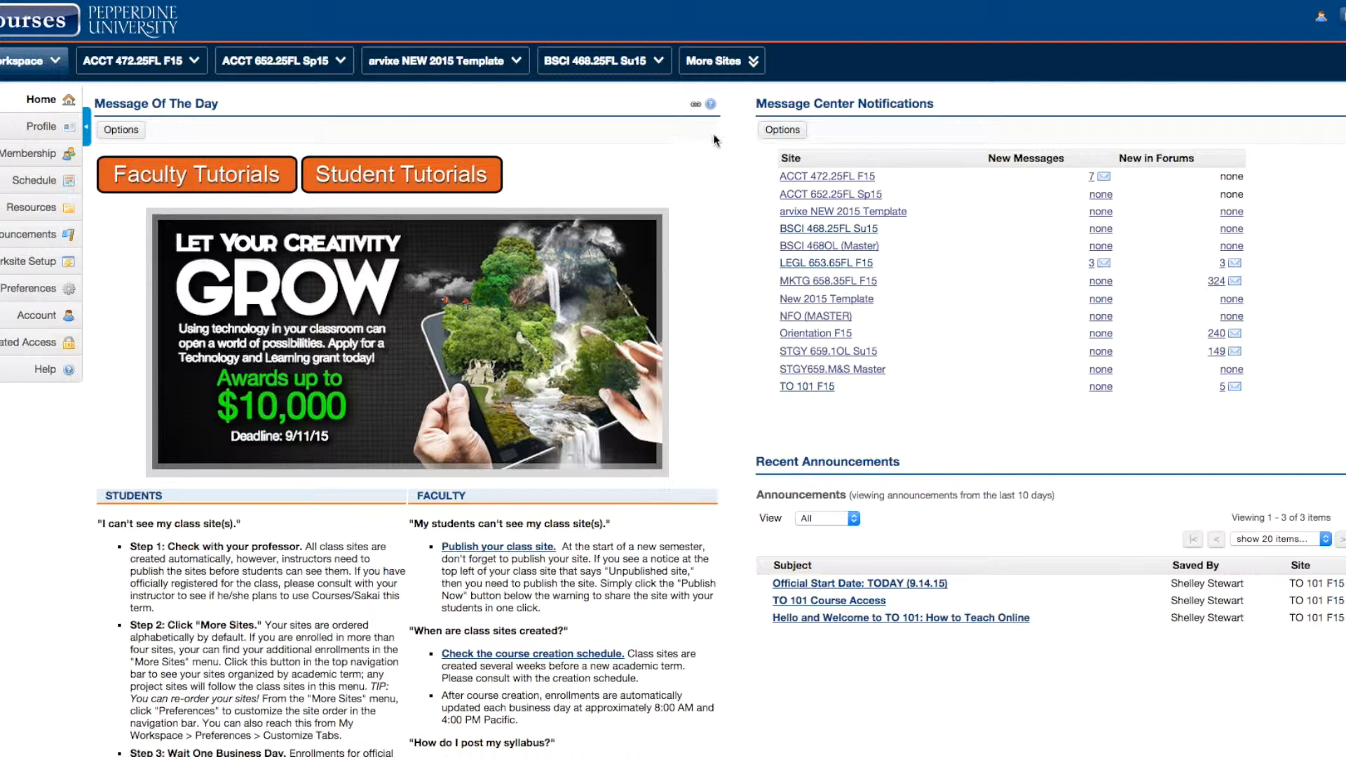
Step: Open Tests & Quizzes in the "Quiz with 1.5 time" site
click(726, 63)
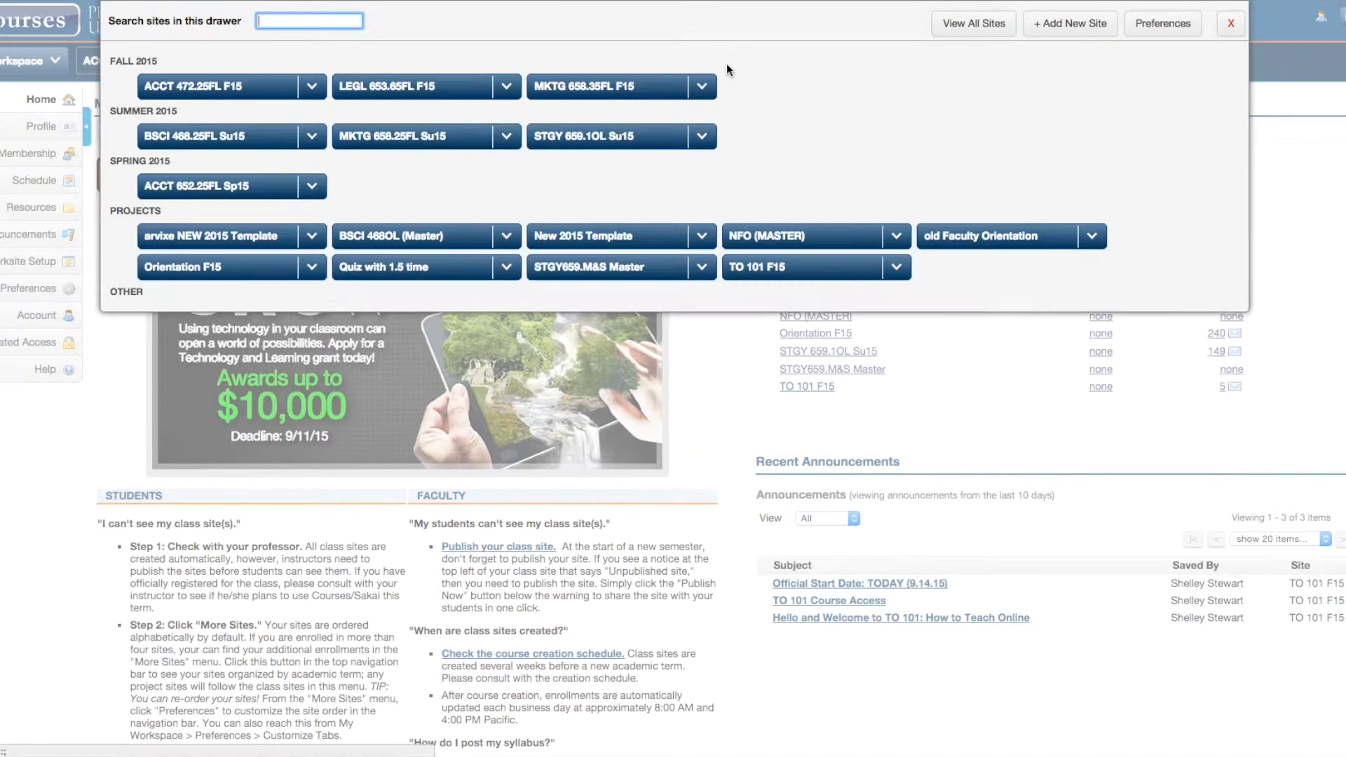
click(479, 266)
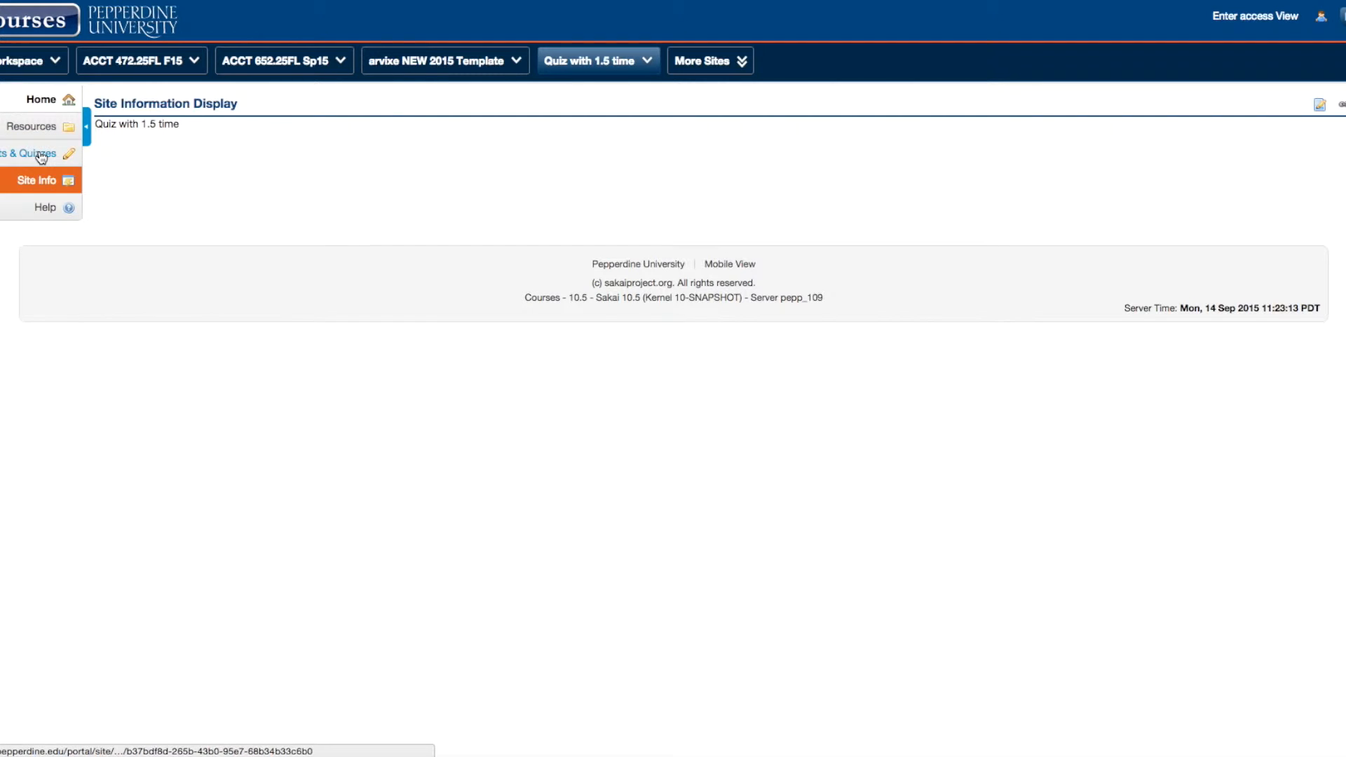
click(40, 154)
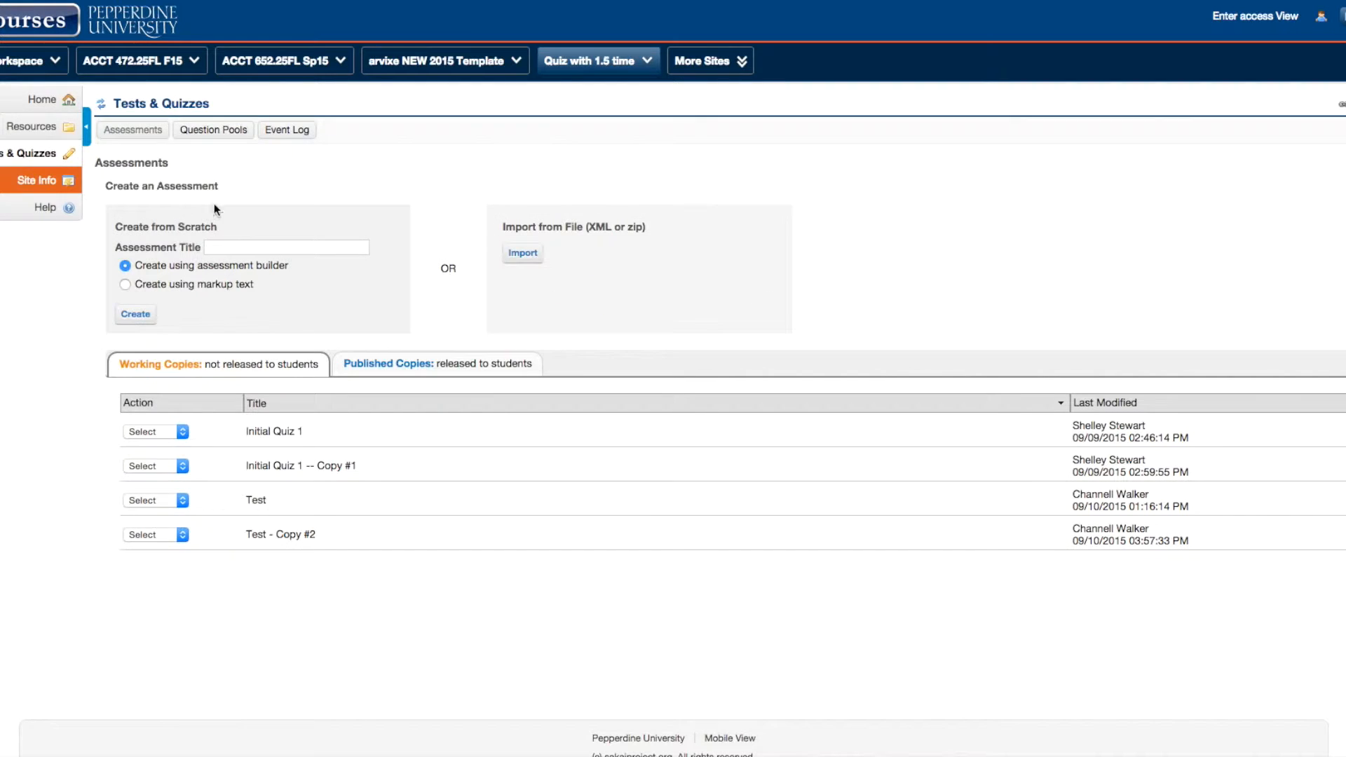
Step: Create a new assessment from scratch titled "Charles Dickens" using the assessment builder
click(224, 247)
text(Cha)
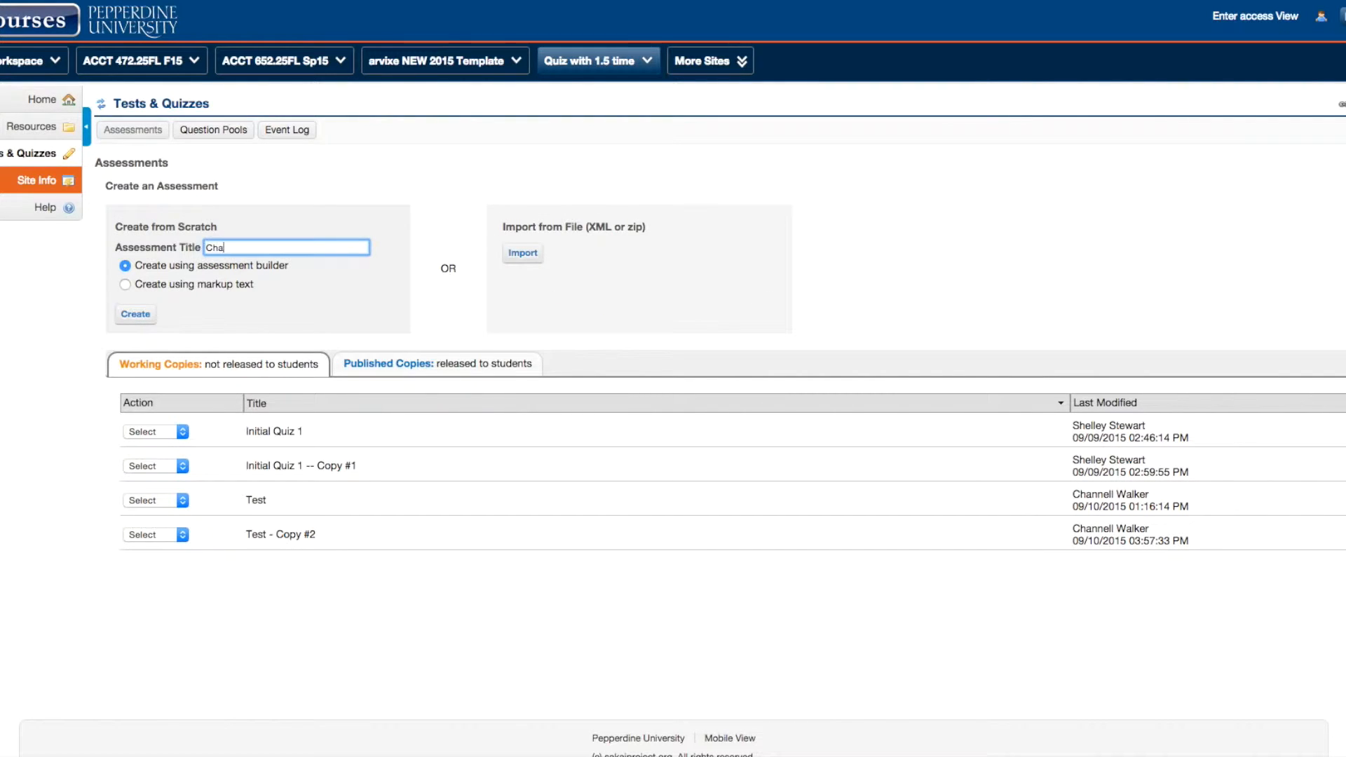
text(rles Dickens)
click(146, 314)
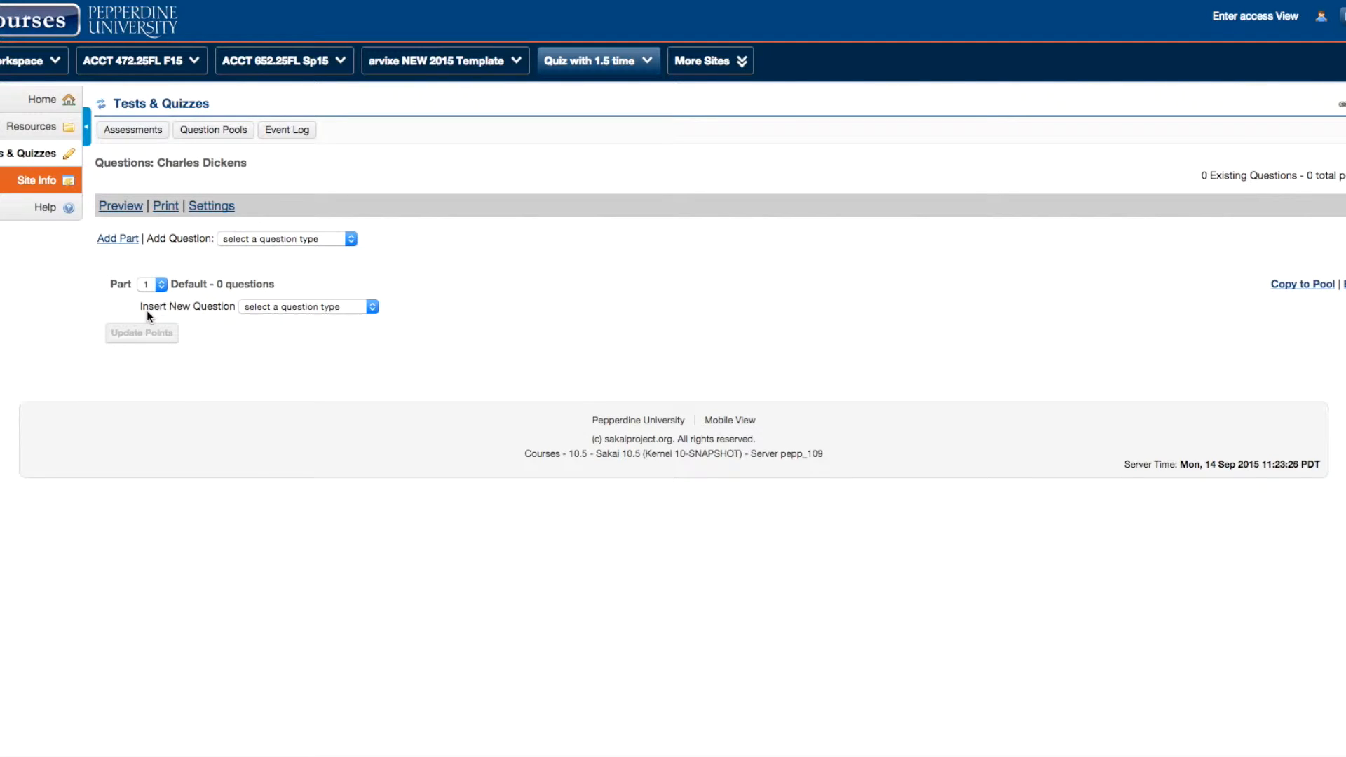
Step: Insert a multiple-choice question worth 2 points with the text "The Pickwick Papers sold how many copies of its final installment?"
click(297, 308)
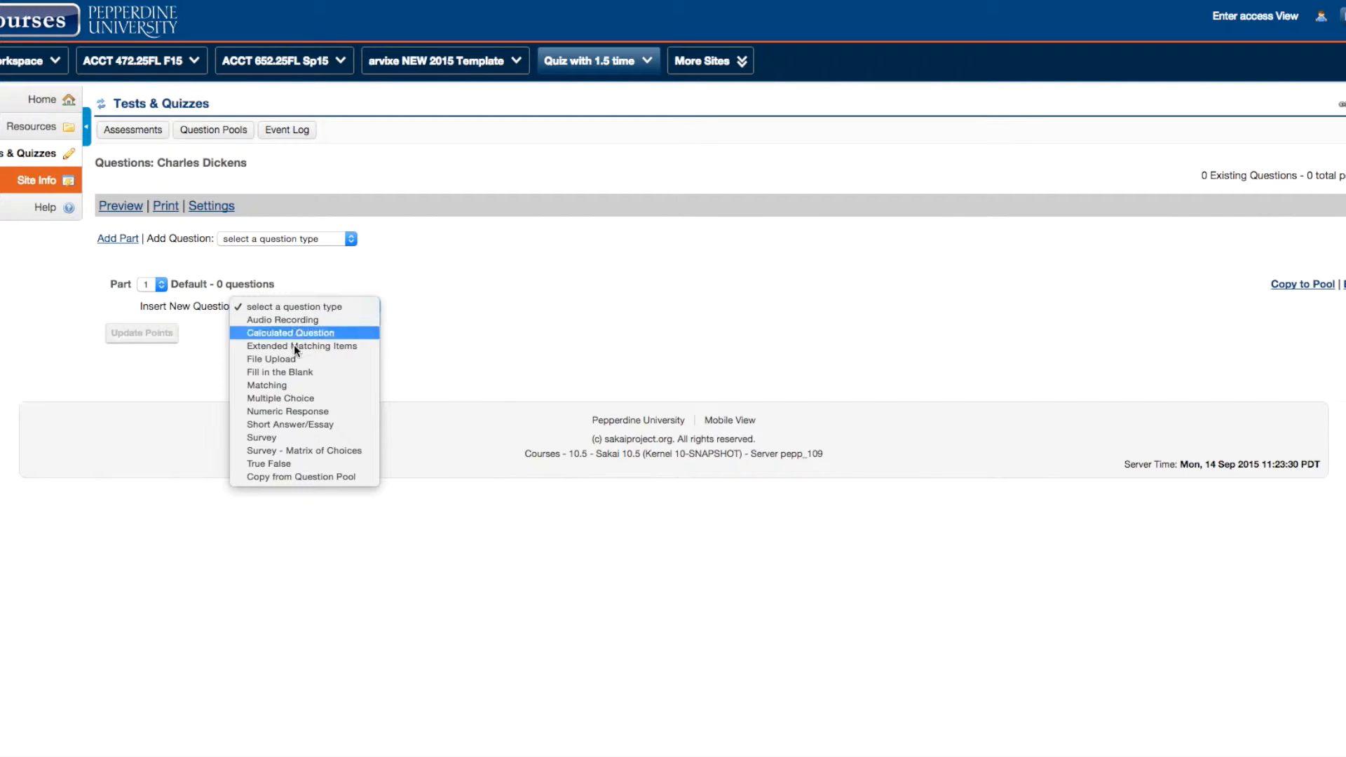
click(296, 398)
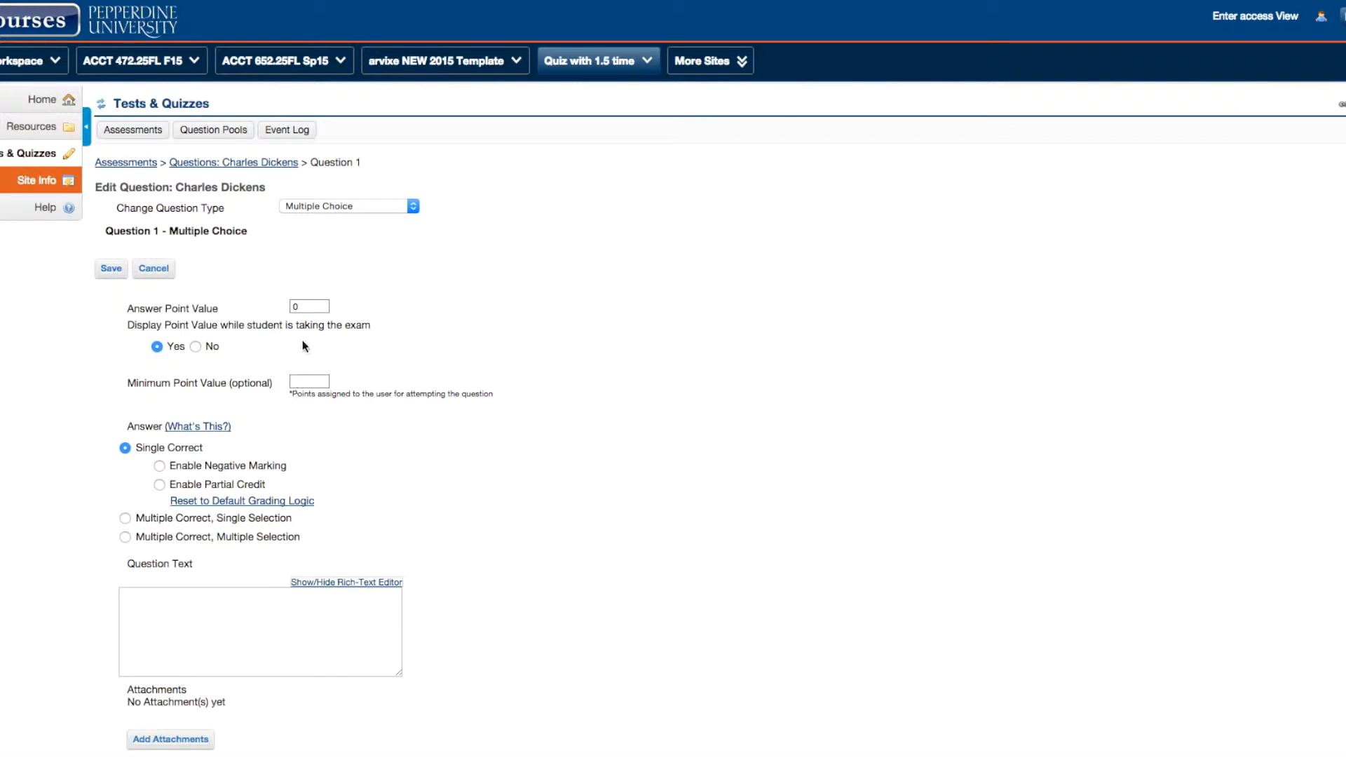
click(306, 306)
key(BackSpace)
text(2)
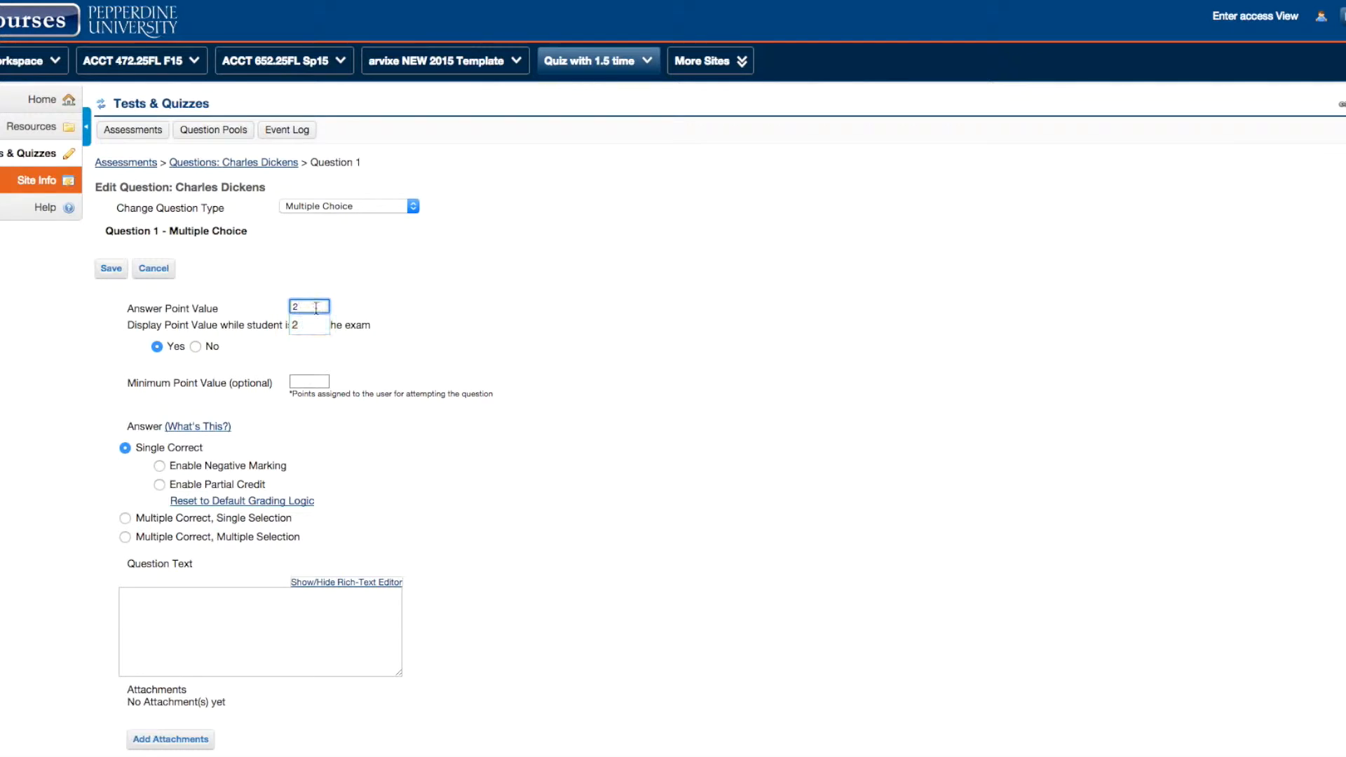
click(372, 357)
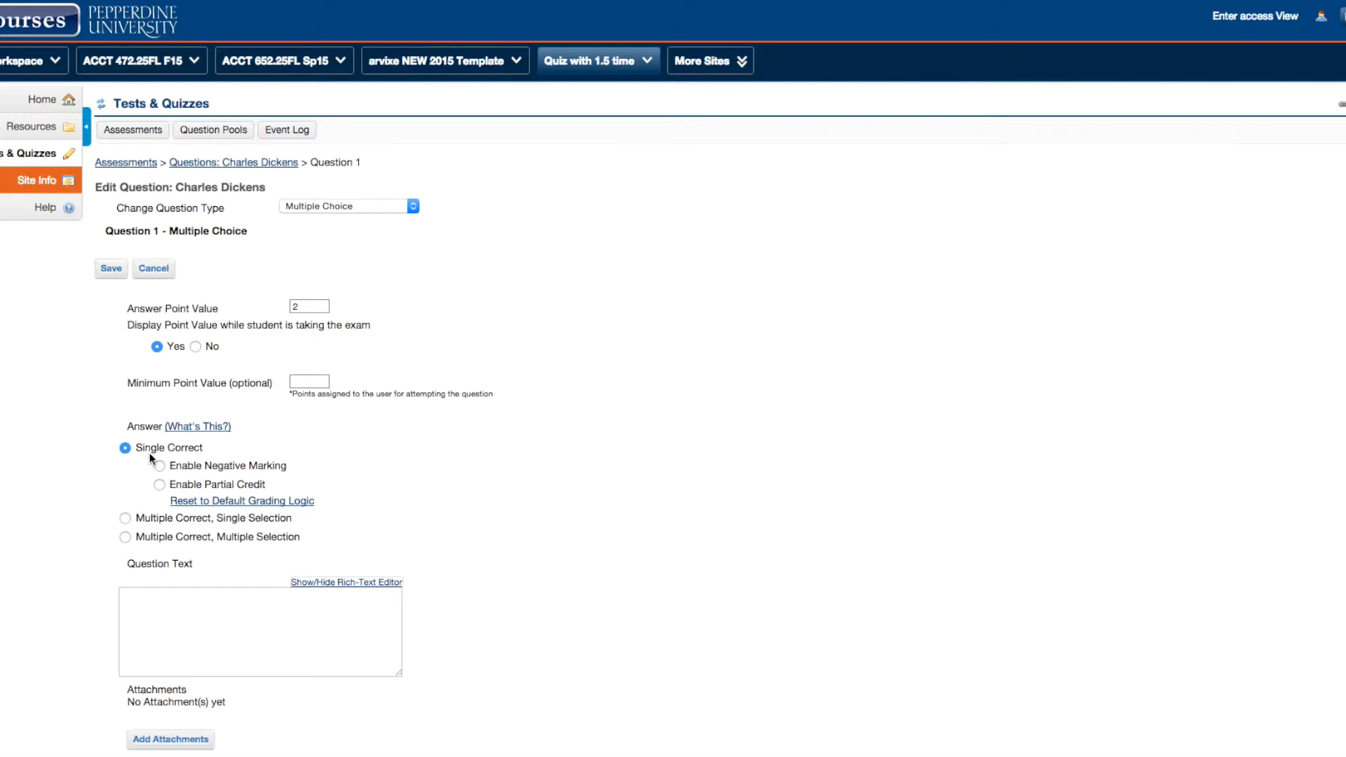
click(151, 604)
text(The Pickwick Papers sold how many copies of its final installment?)
Step: Enter the answers A 100, B 2,000, C 40,000 and D 100,00, and mark C as the correct answer
scroll(279, 631, down, 4)
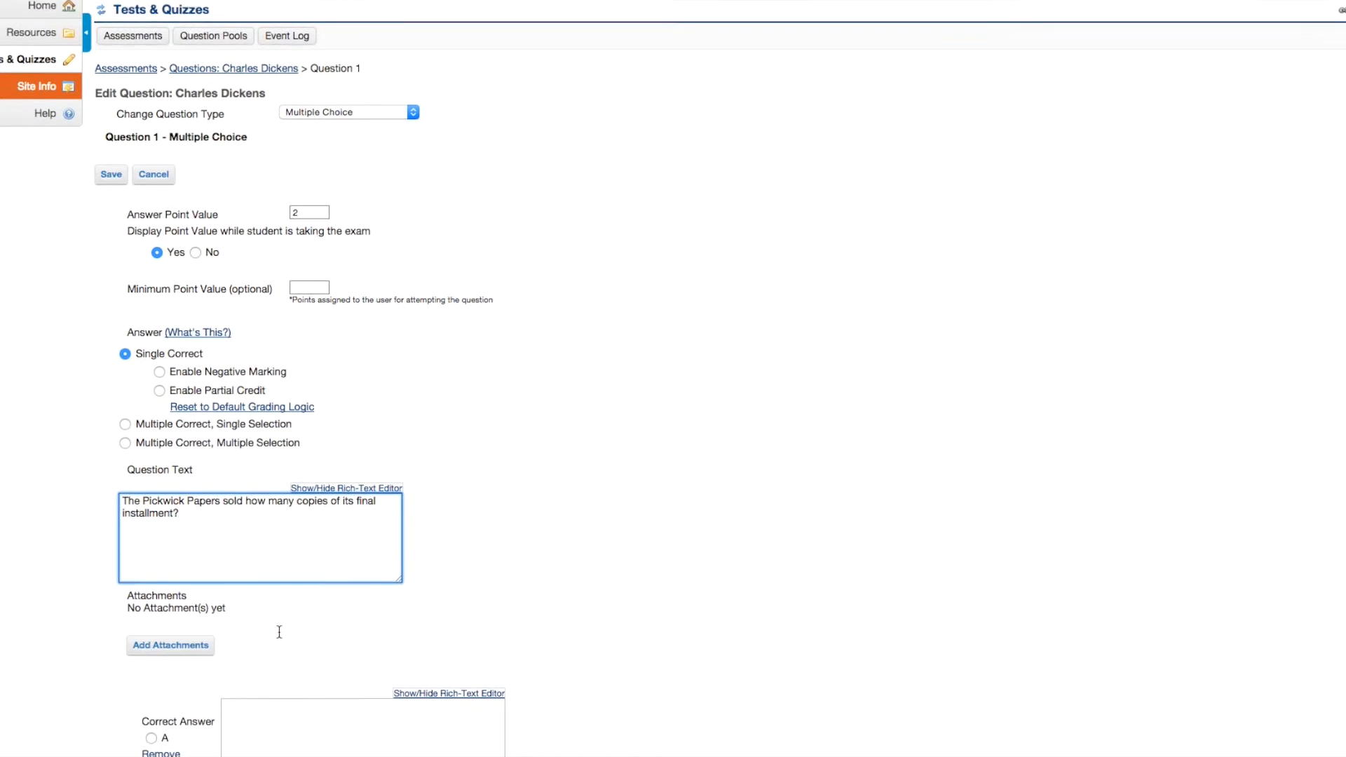
scroll(279, 636, down, 10)
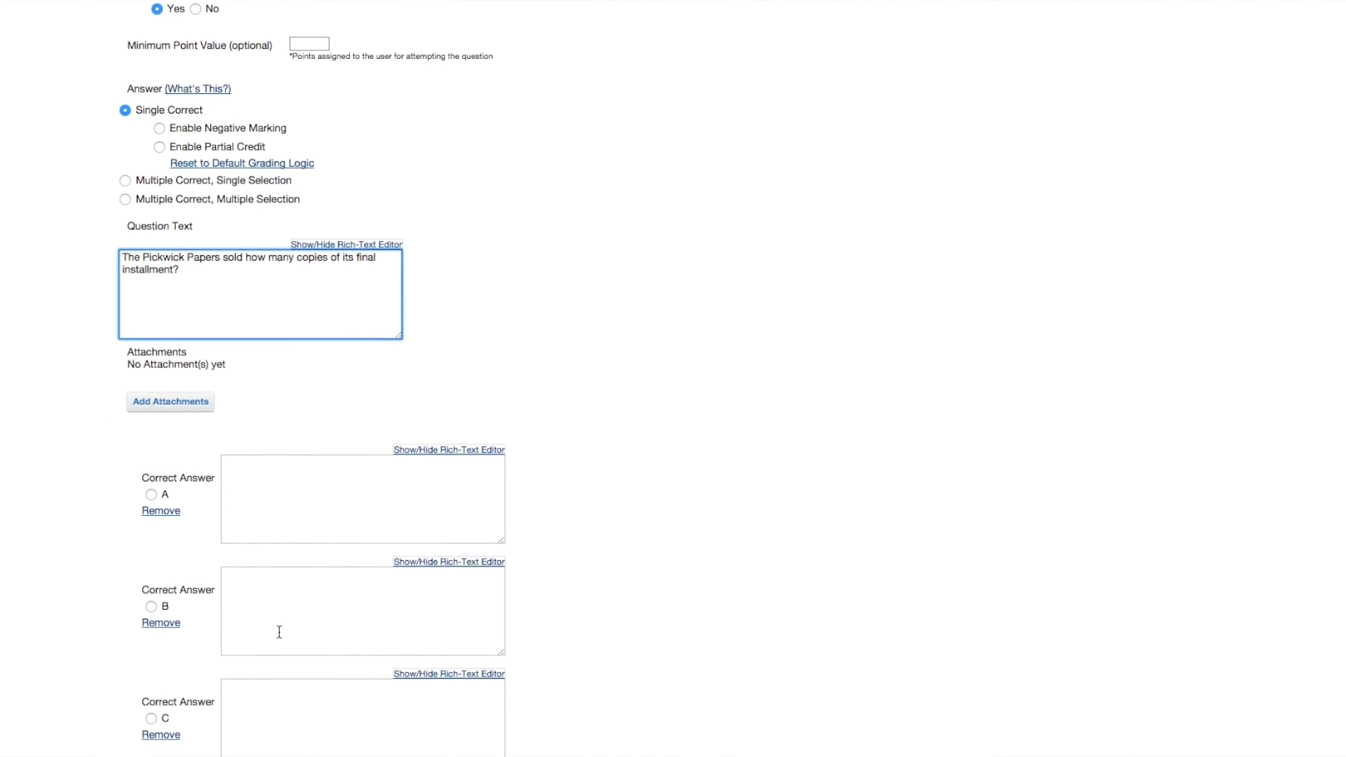
scroll(279, 632, down, 6)
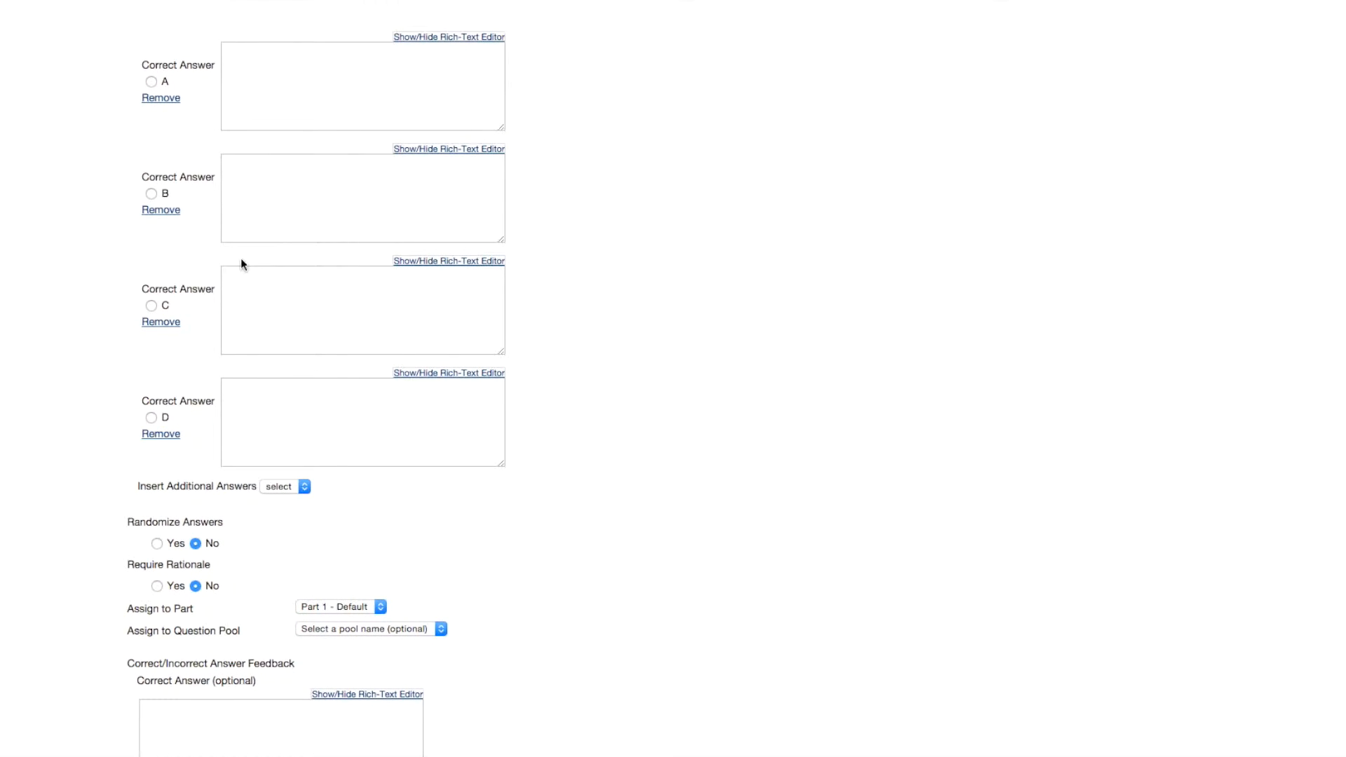
click(254, 102)
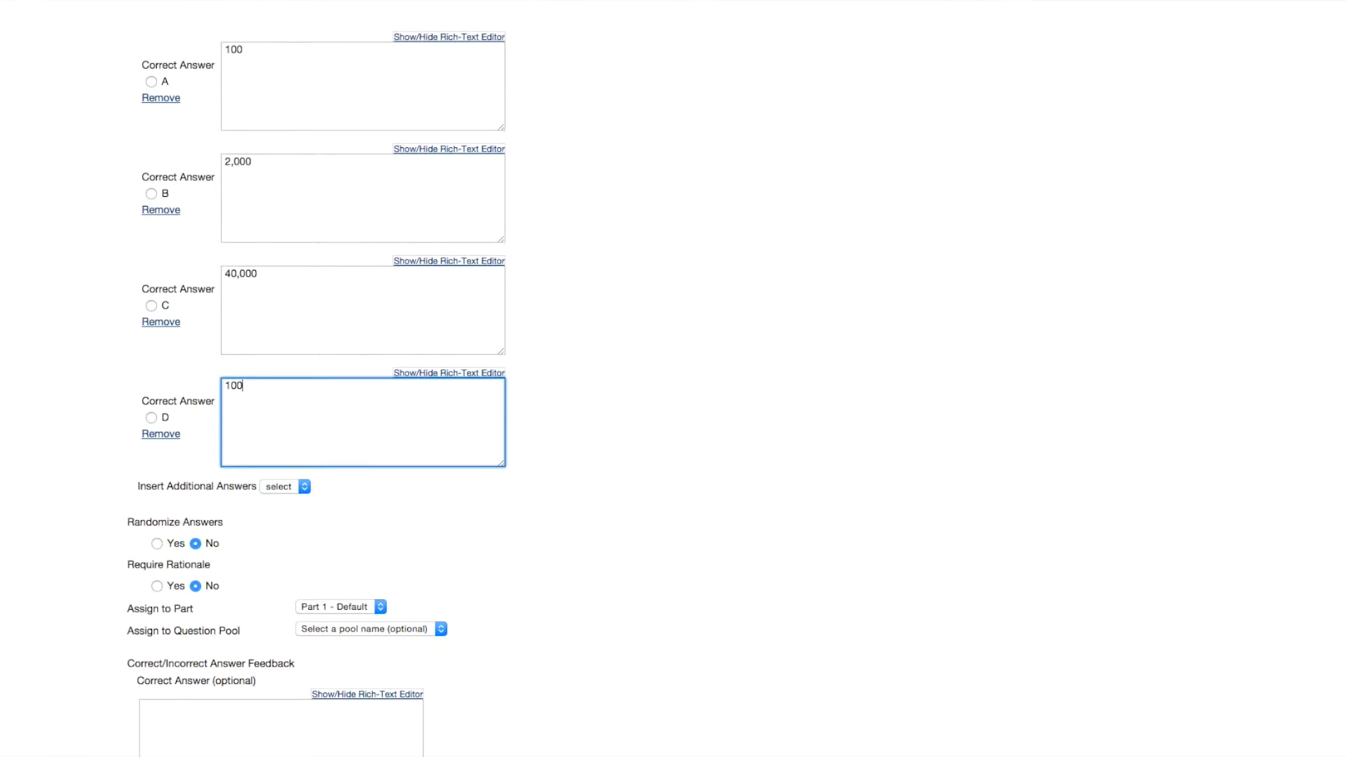
text(,00)
click(150, 306)
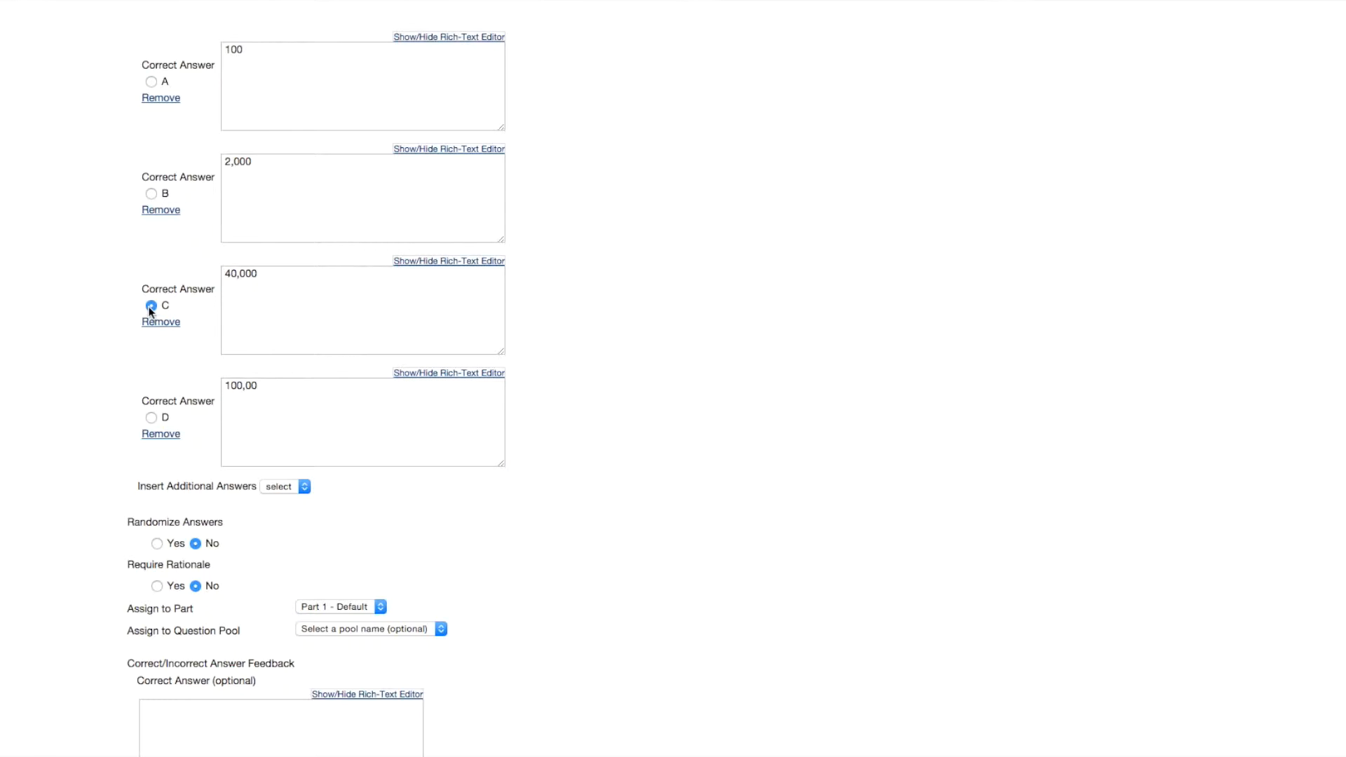
Step: Randomize the answers, add the incorrect-answer feedback "Incorrect. It sold 40,000 copies." and save the question
scroll(105, 484, down, 3)
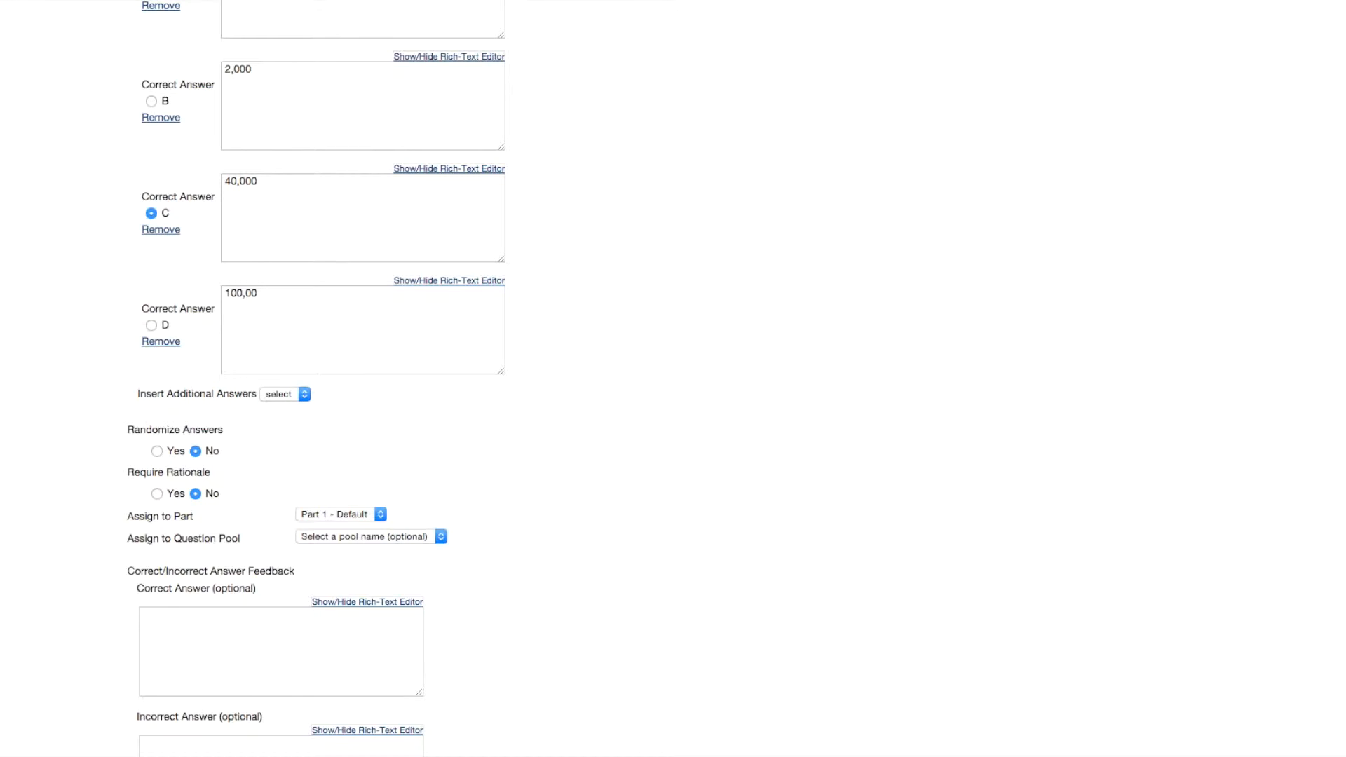
click(155, 453)
scroll(73, 521, down, 1)
scroll(73, 523, down, 5)
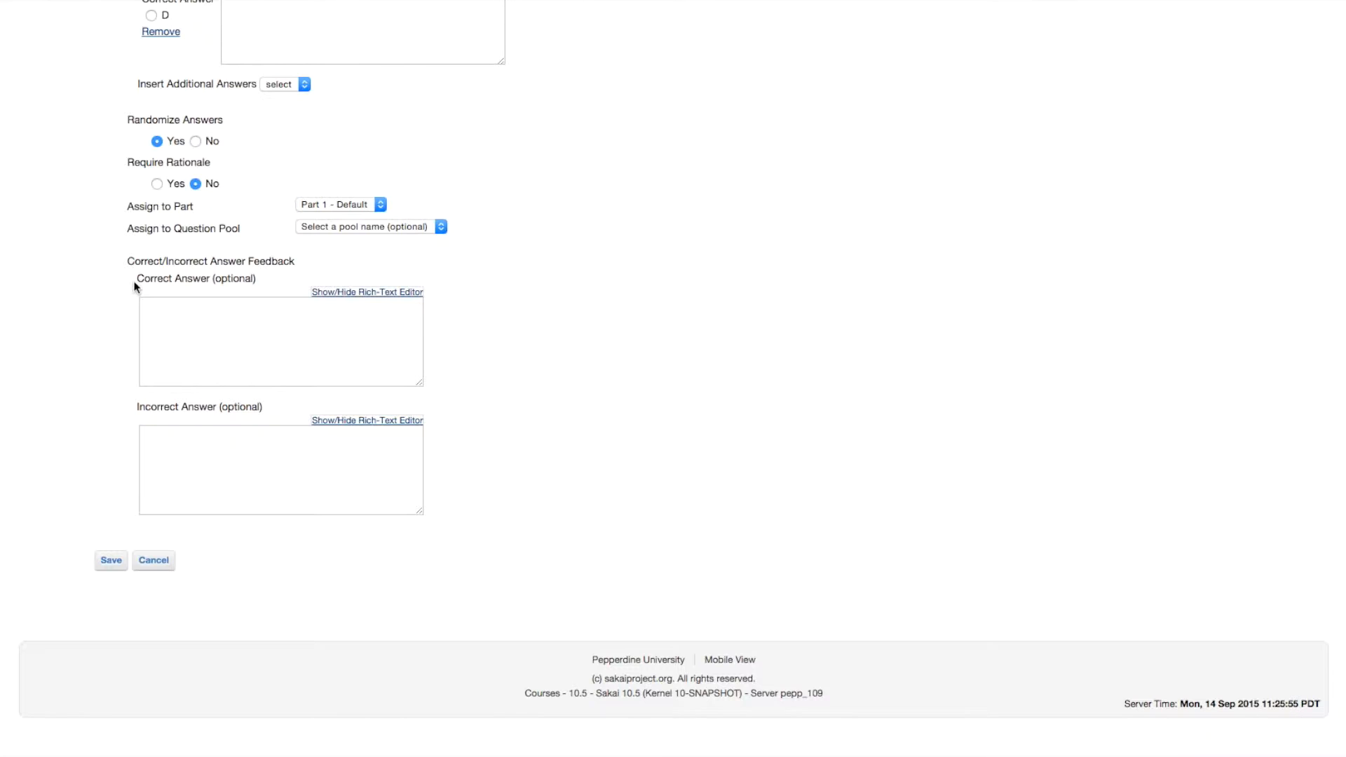
click(155, 446)
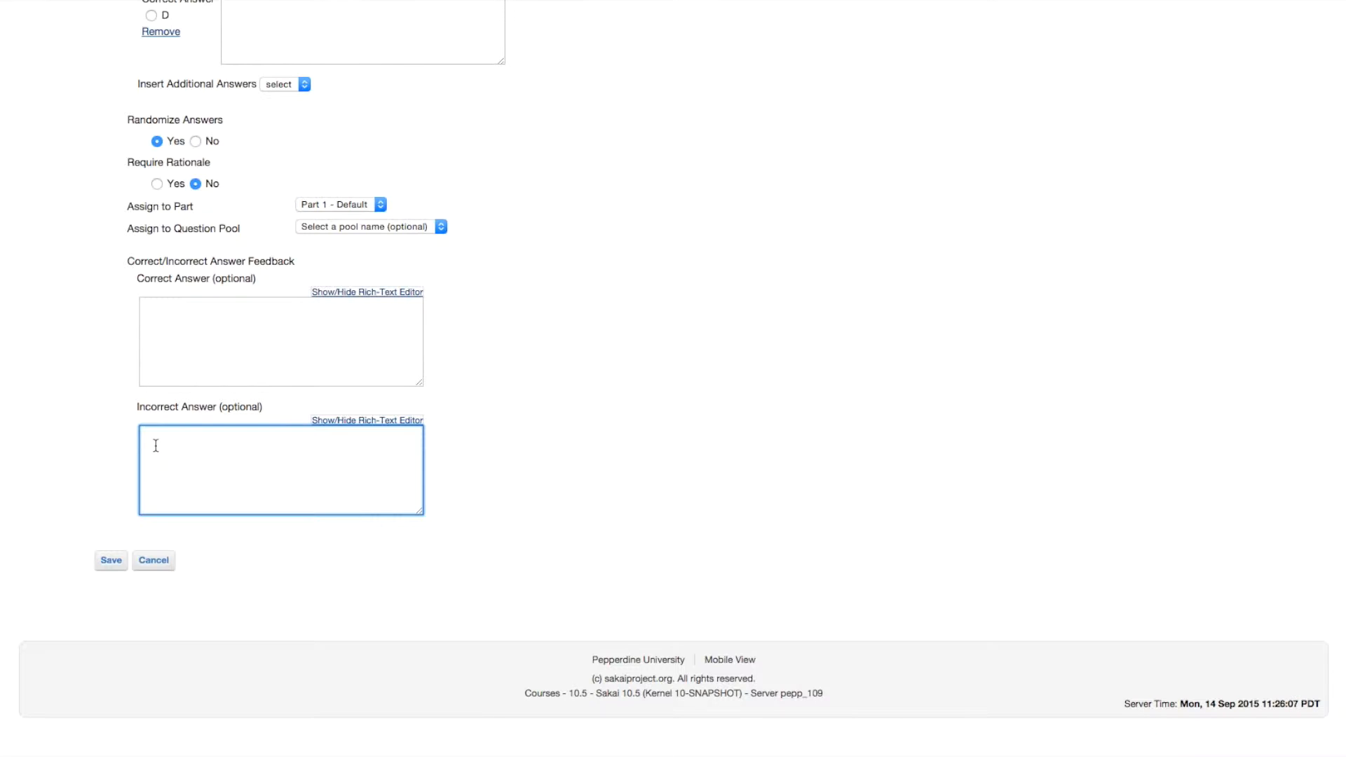
text(Incorrect. It sold 40,000 copies.)
click(103, 555)
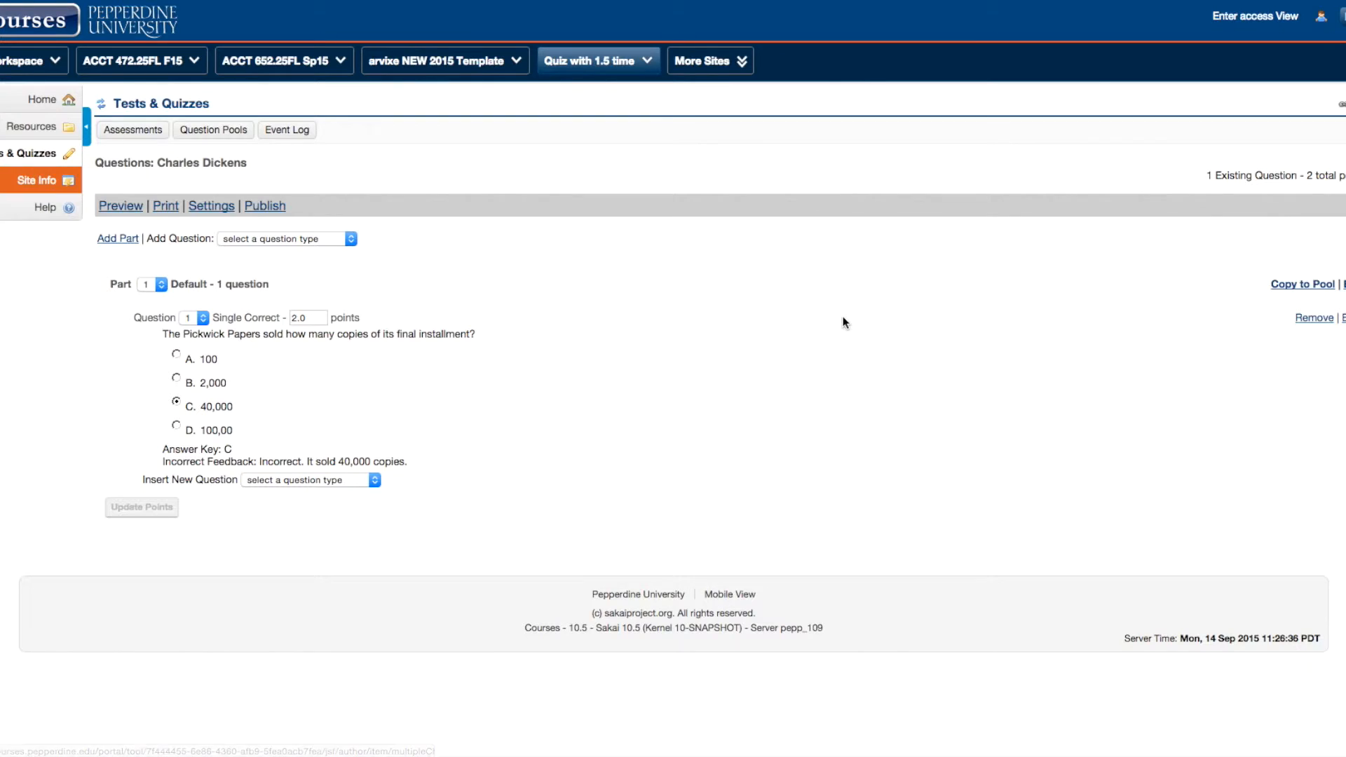
Step: Insert another multiple-choice question after the Pickwick Papers question
click(367, 480)
click(364, 569)
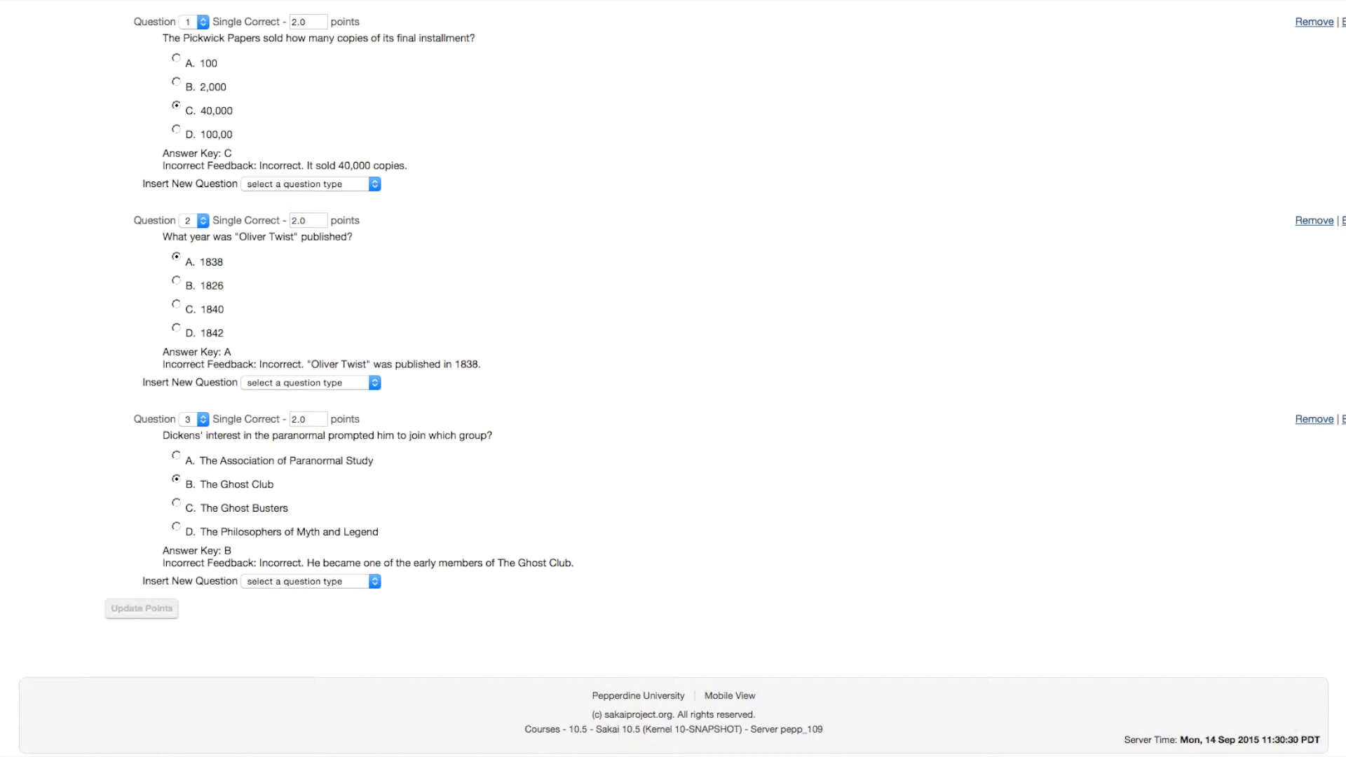
Step: Edit the assessment's settings before publishing to apply a 20-minute time limit, and save them to proceed to publishing
scroll(517, 552, up, 1)
scroll(518, 551, up, 5)
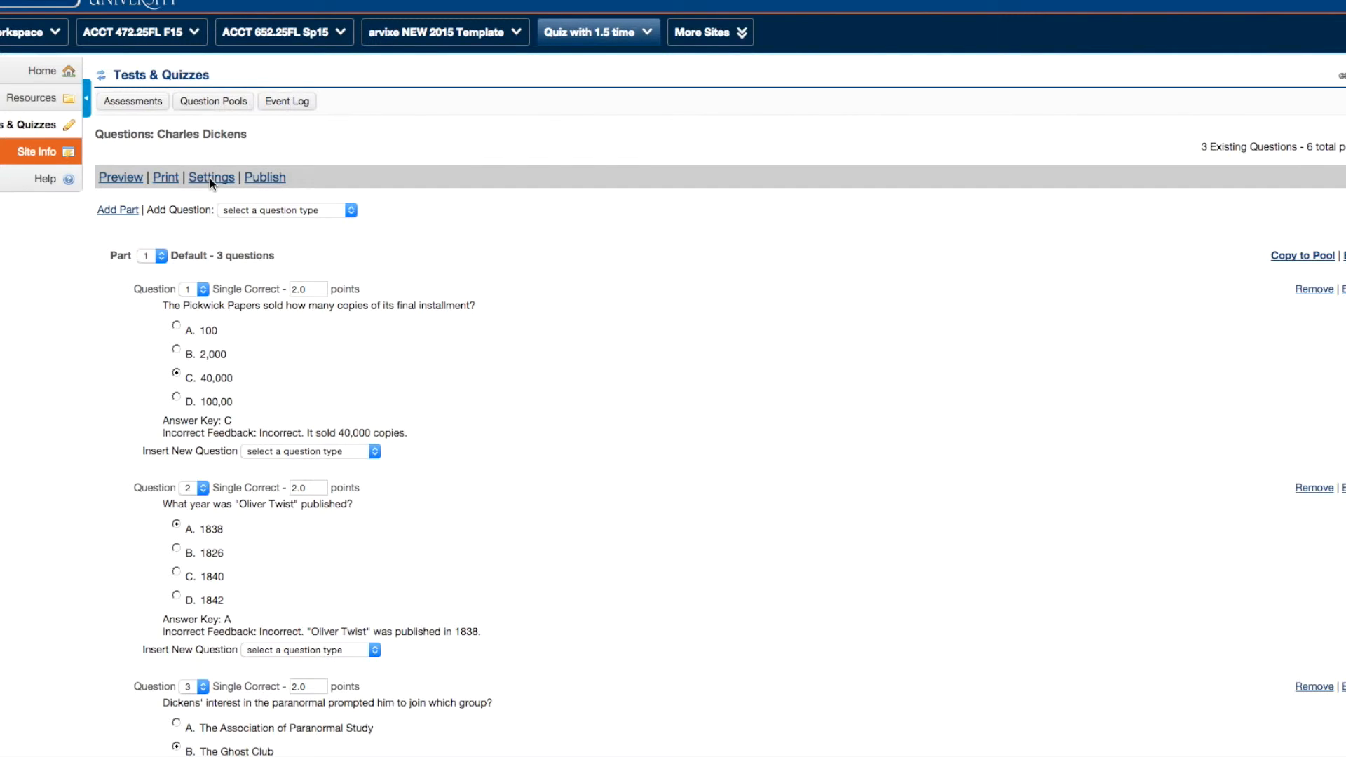
click(259, 183)
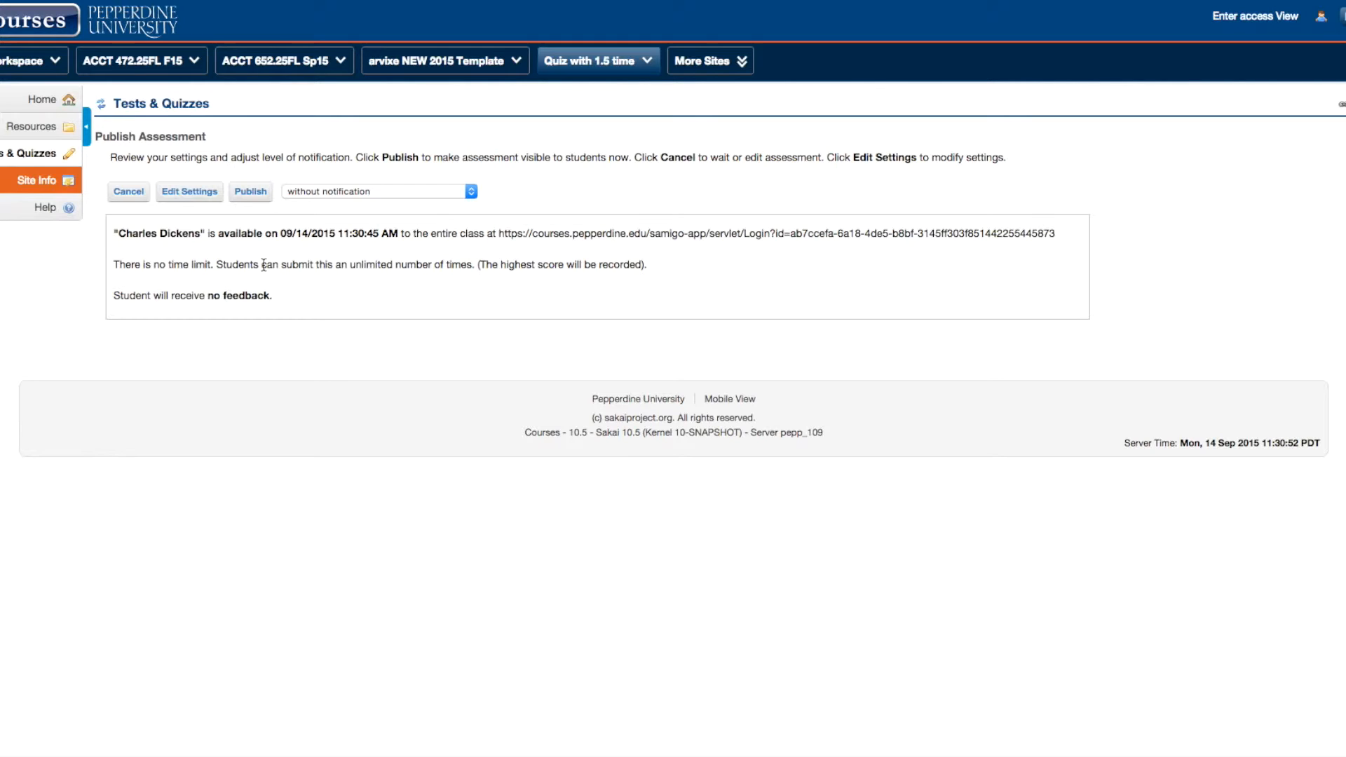
click(204, 199)
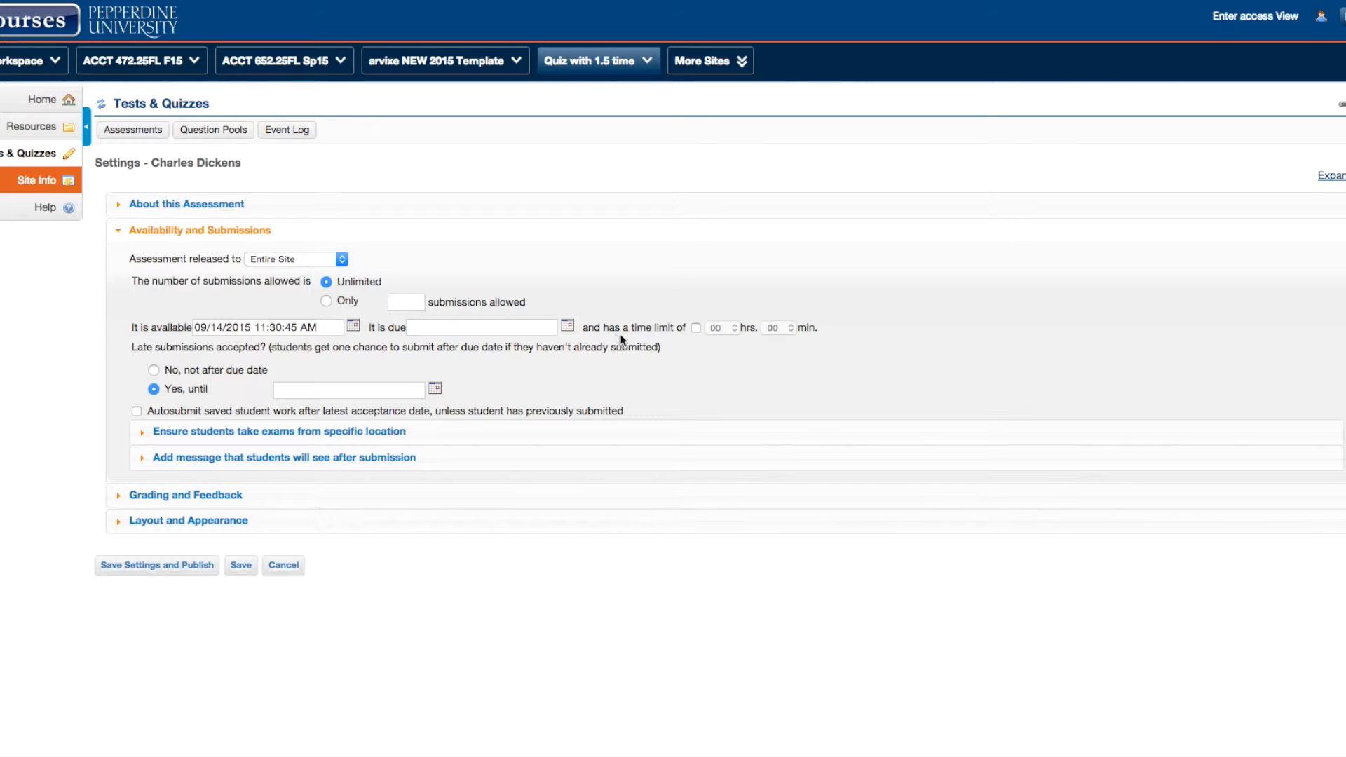
click(695, 327)
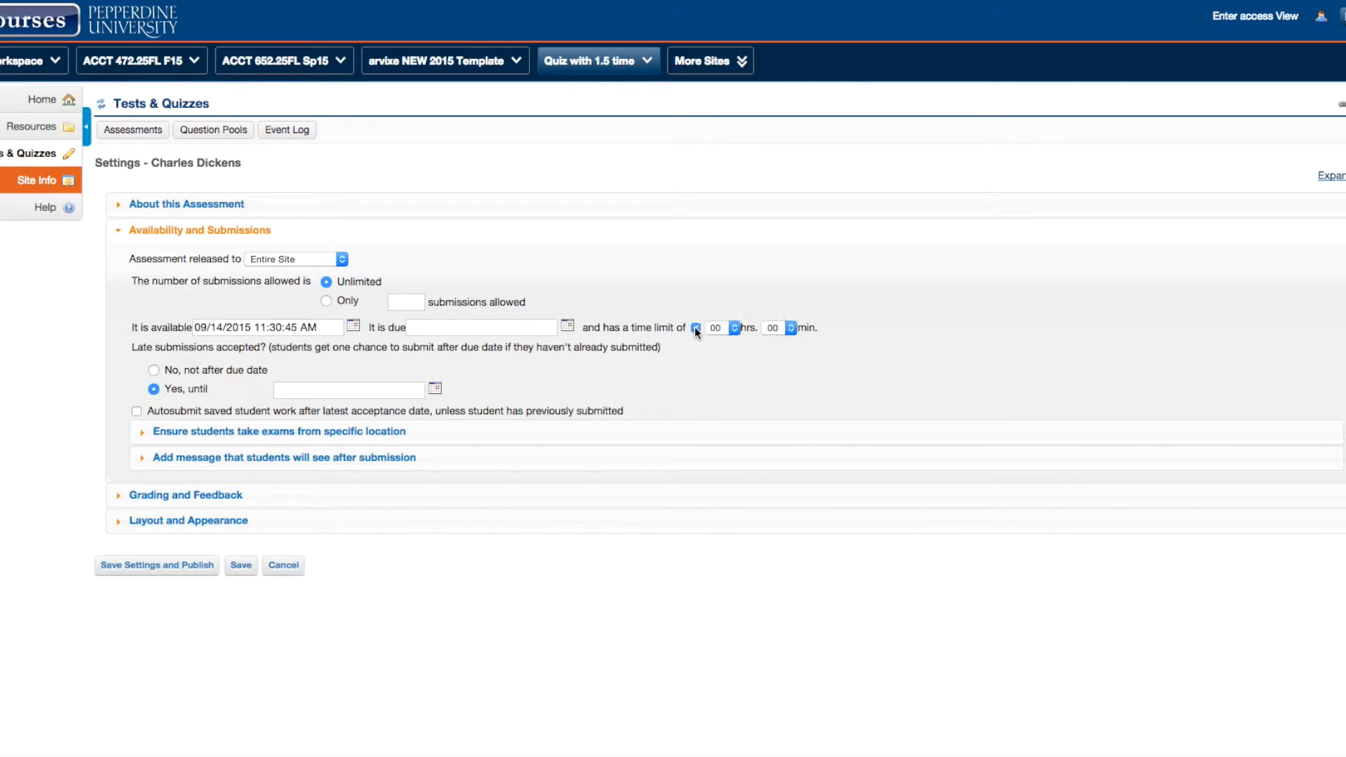
click(790, 328)
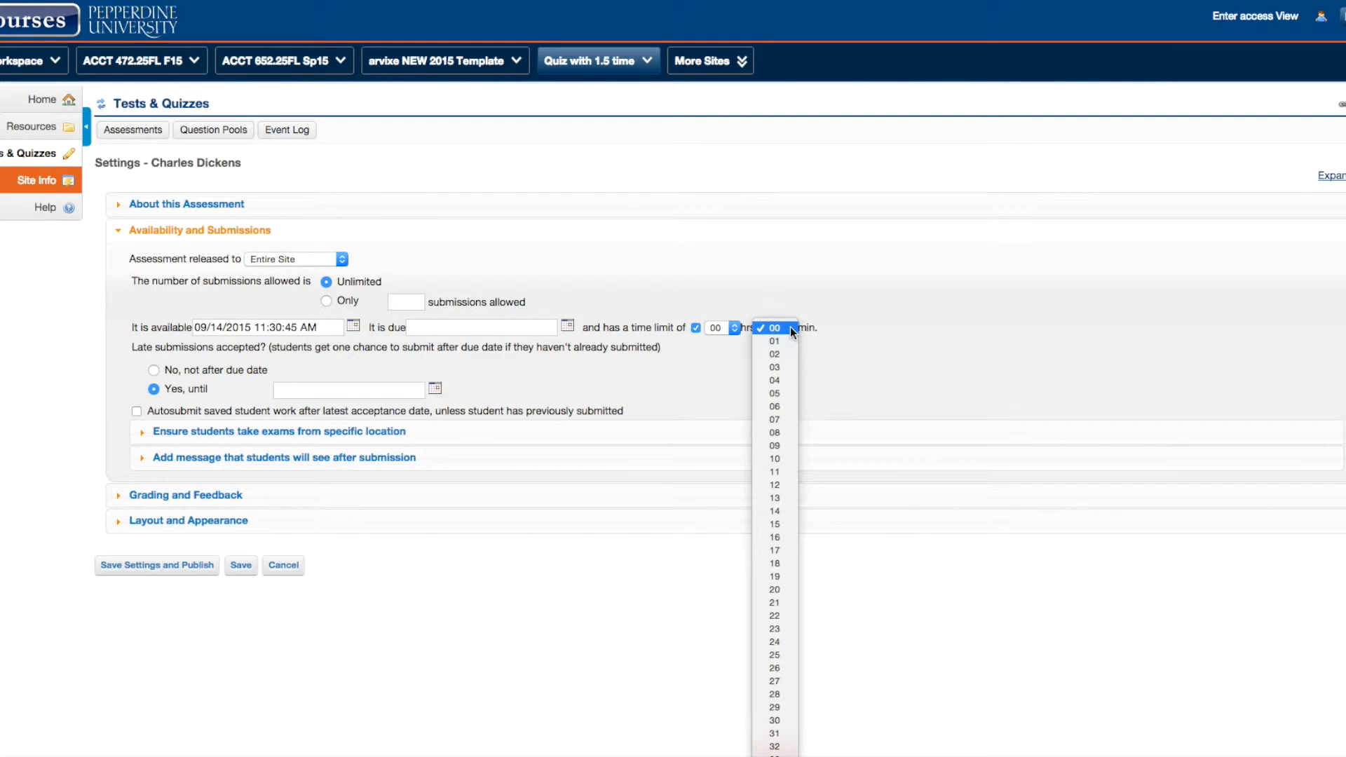
click(775, 589)
click(165, 568)
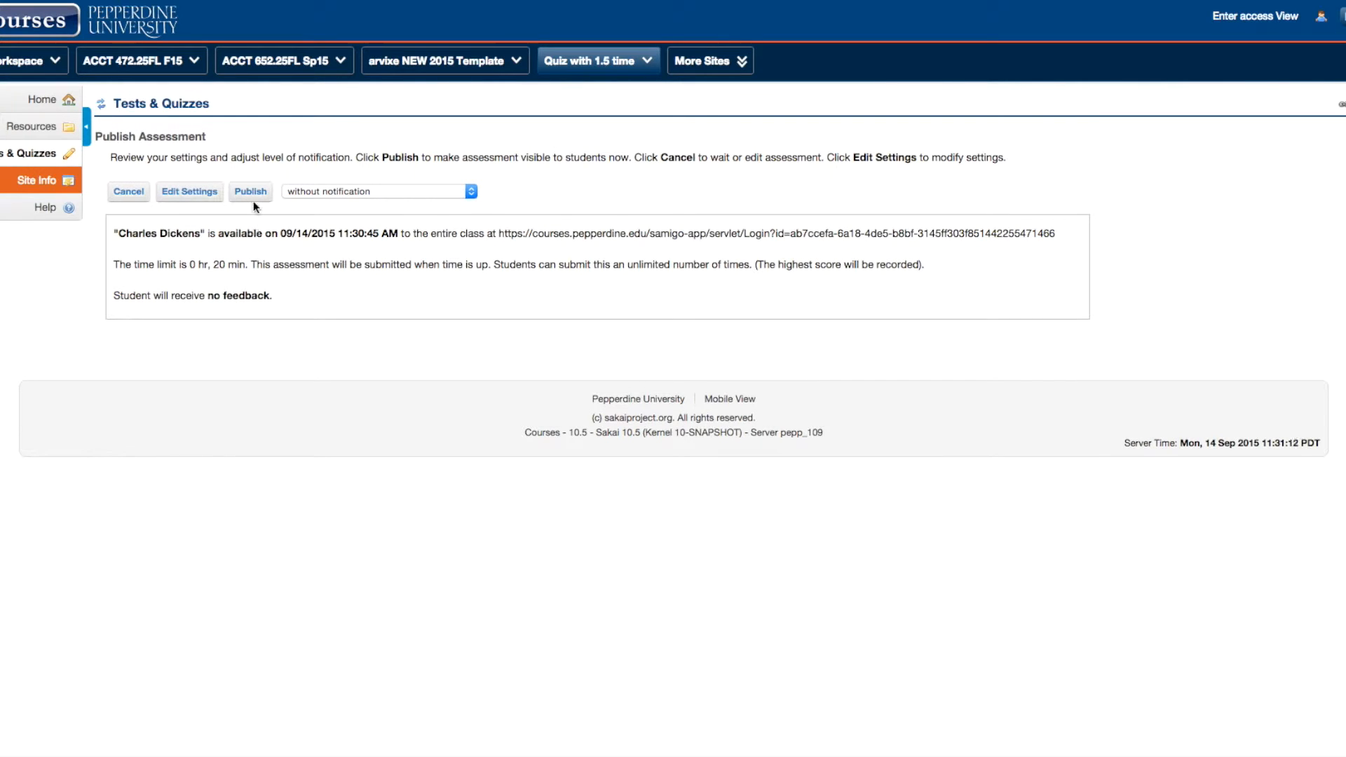
Step: Publish the Charles Dickens assessment without notification to students
click(318, 192)
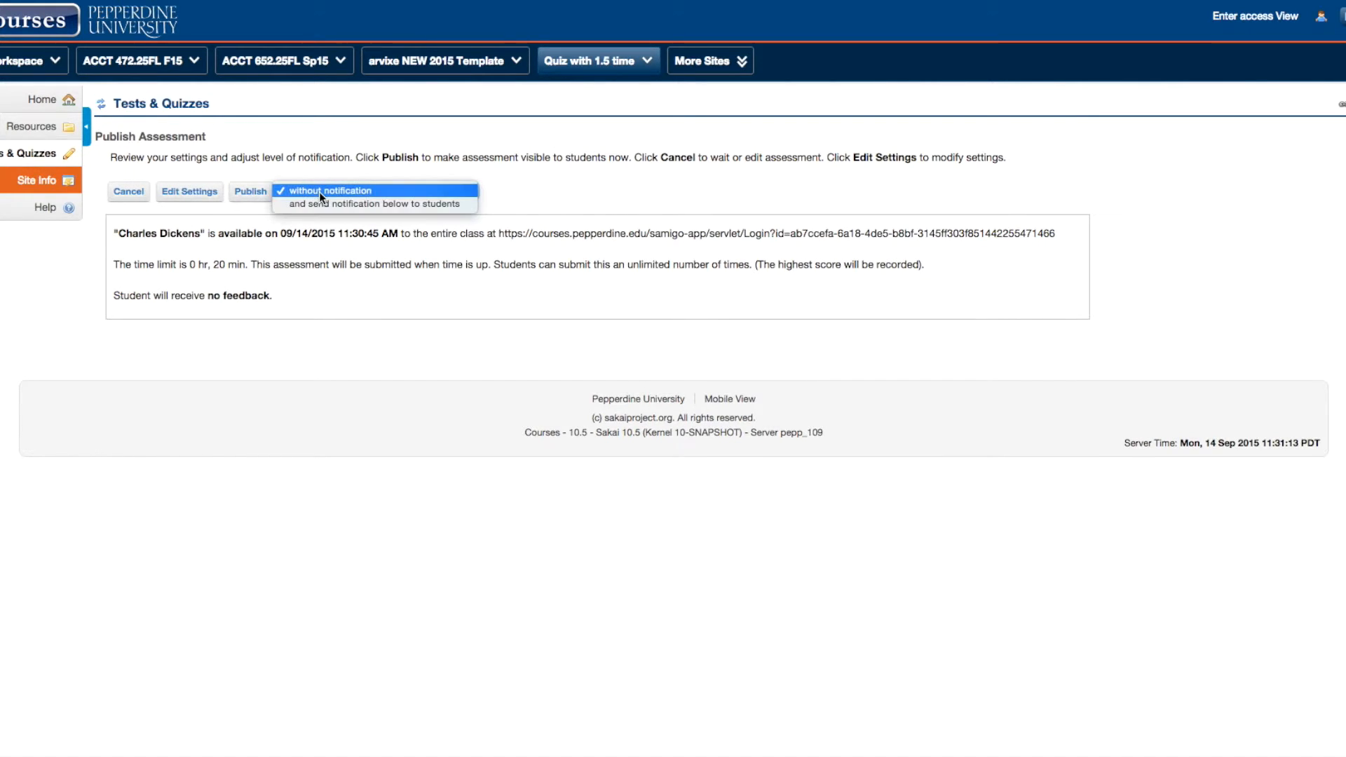
click(320, 194)
click(262, 195)
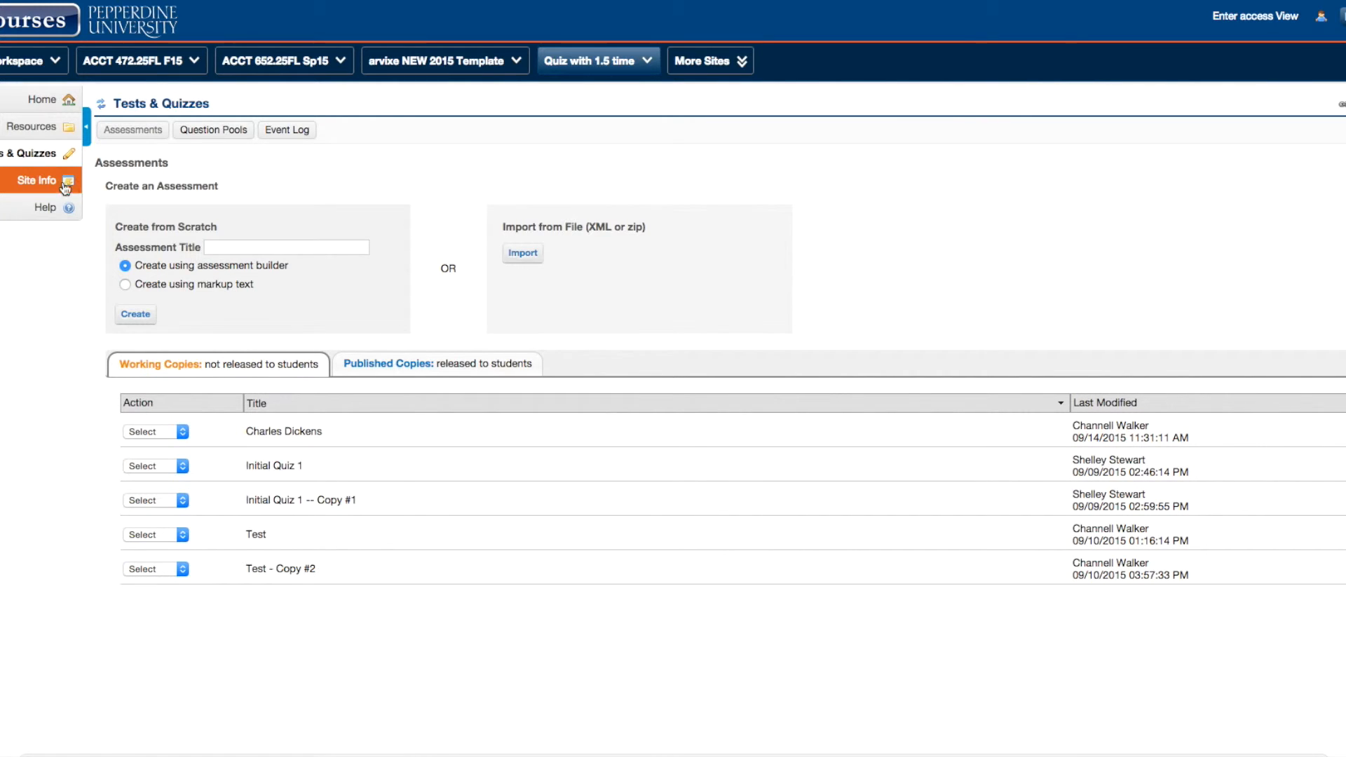
Step: Start creating a new group in the site's group management
click(42, 181)
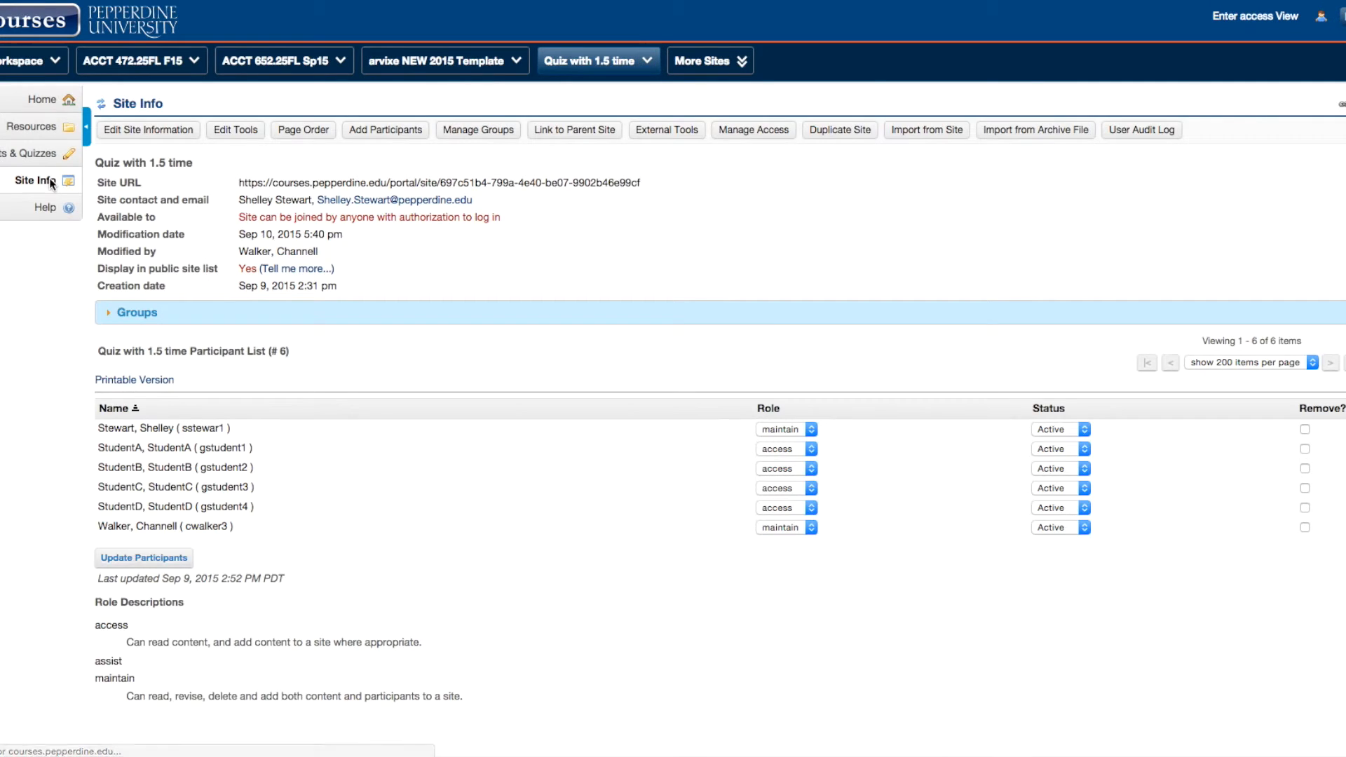
click(486, 135)
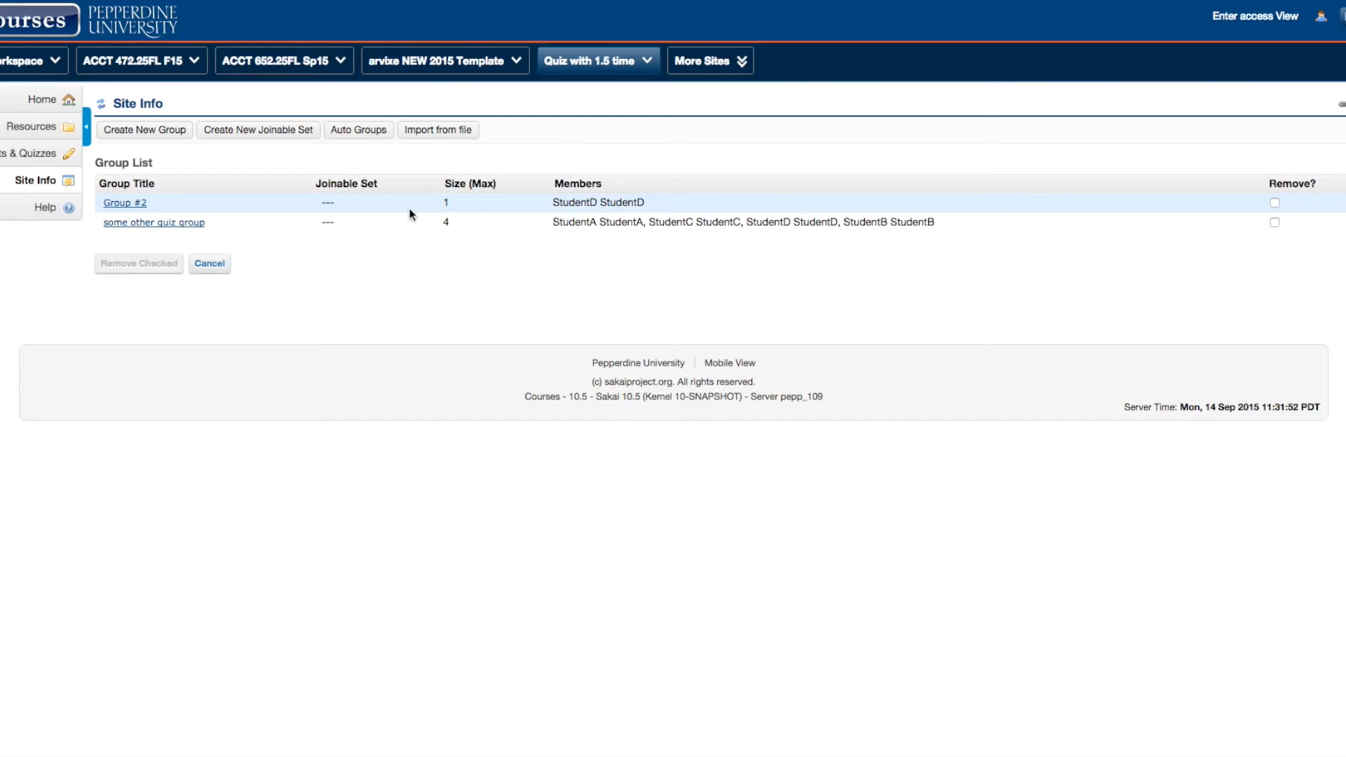
click(170, 130)
Step: Enter "Dickens 1.5" as the title of the new group
click(182, 187)
text(Dick)
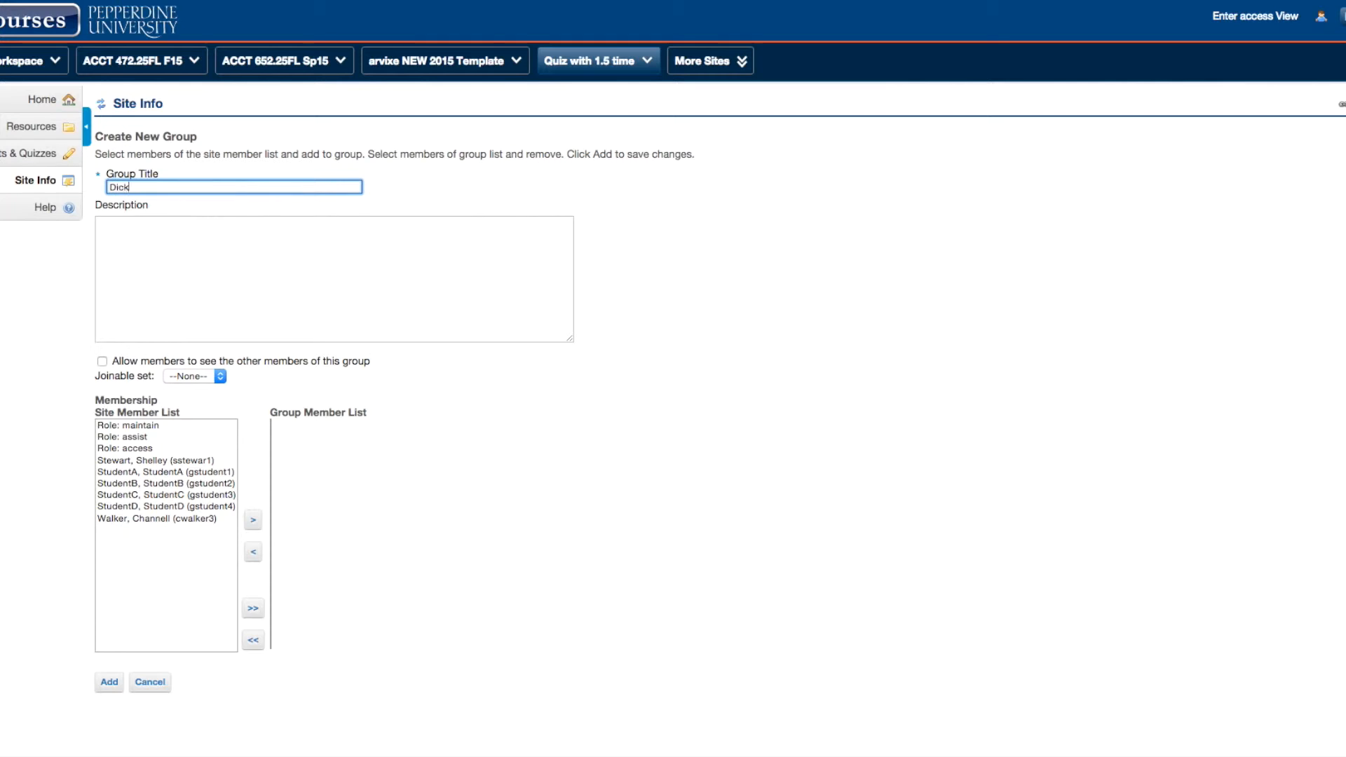
text(ens 1.5)
scroll(259, 414, down, 2)
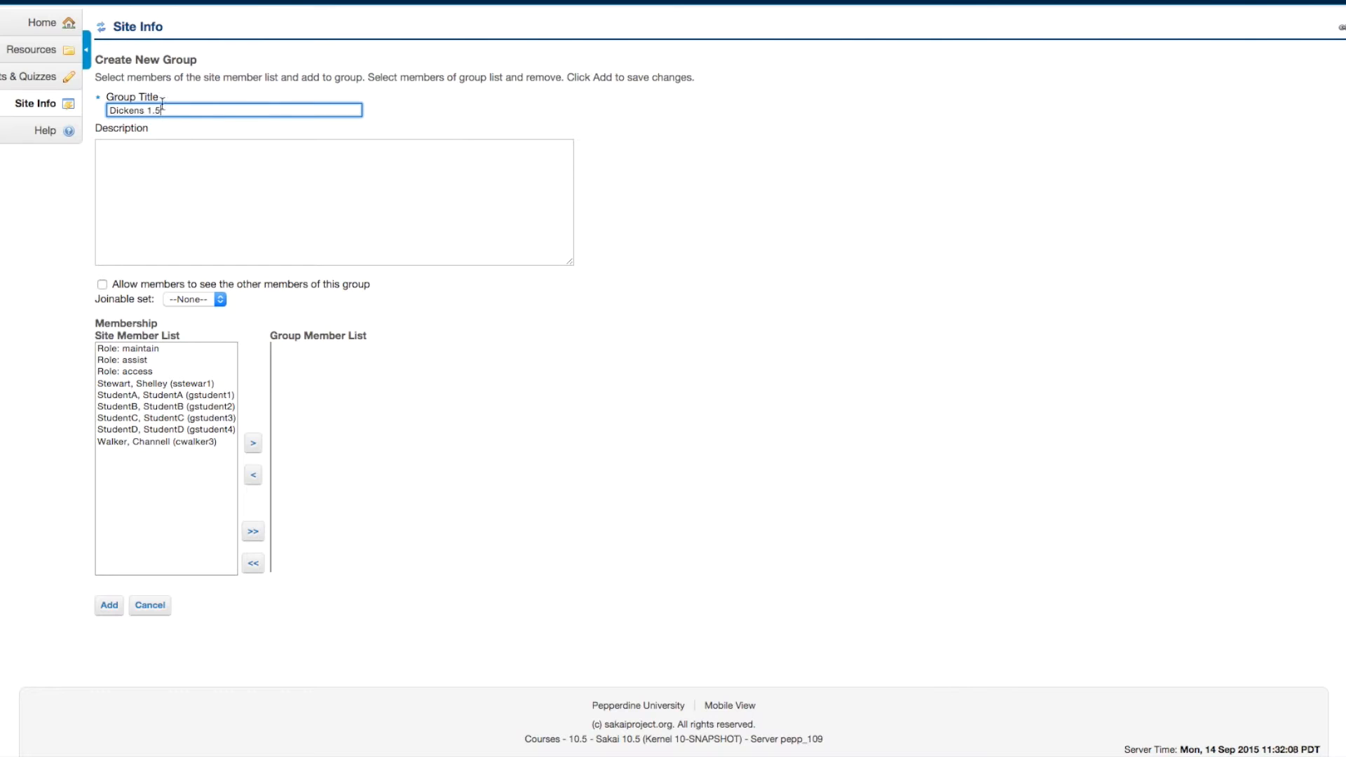
Step: Replace the group title with the instructor's surname followed by "Group"
drag(175, 110, 75, 112)
text(Walker)
text(Group)
scroll(234, 341, down, 1)
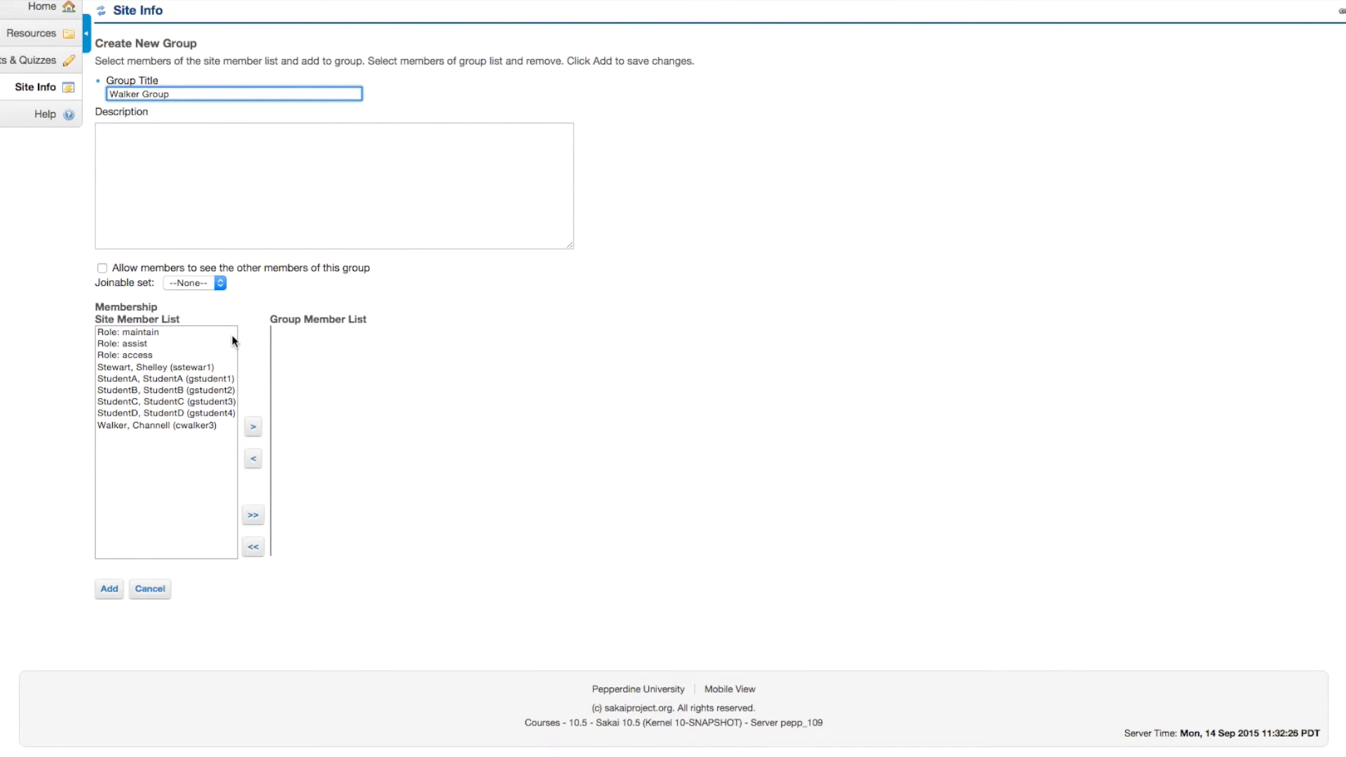
Step: Move StudentD from the site member list into the group member list
scroll(235, 342, down, 1)
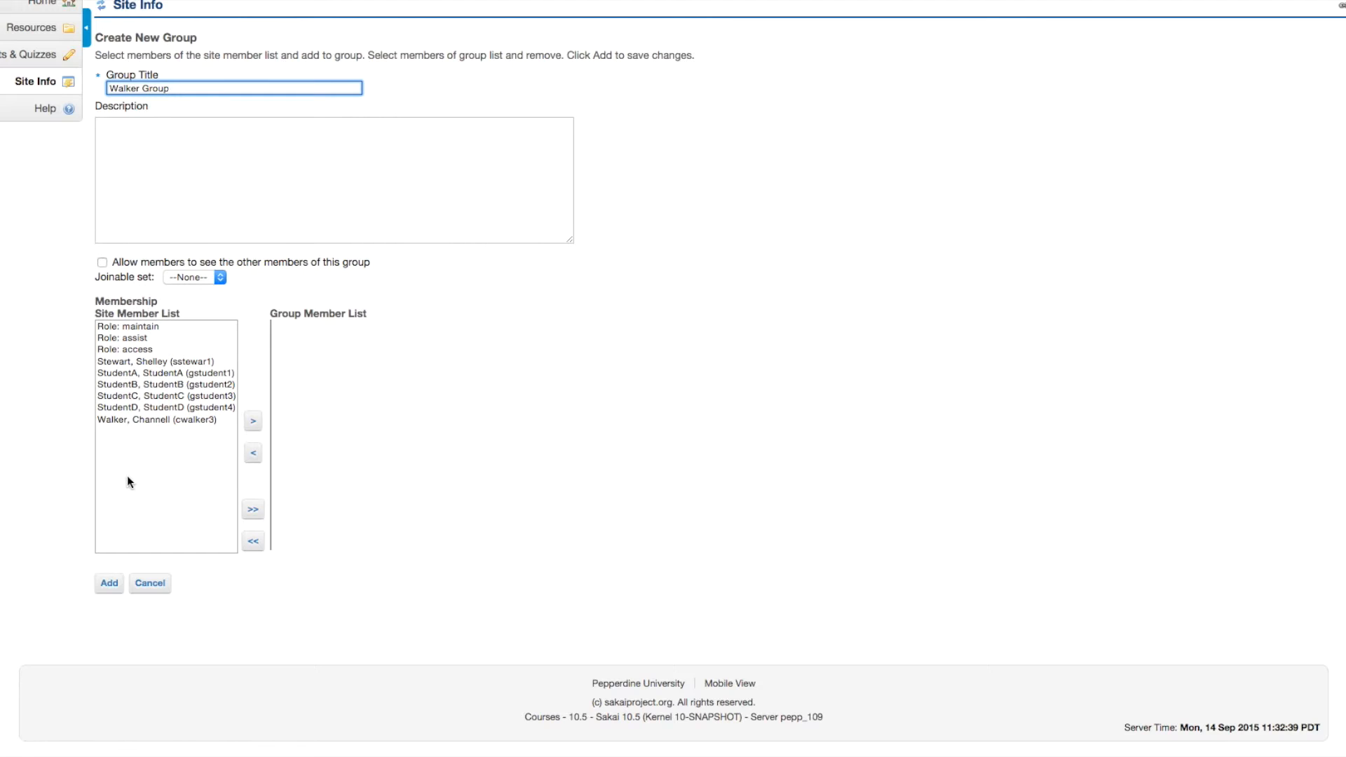
click(152, 406)
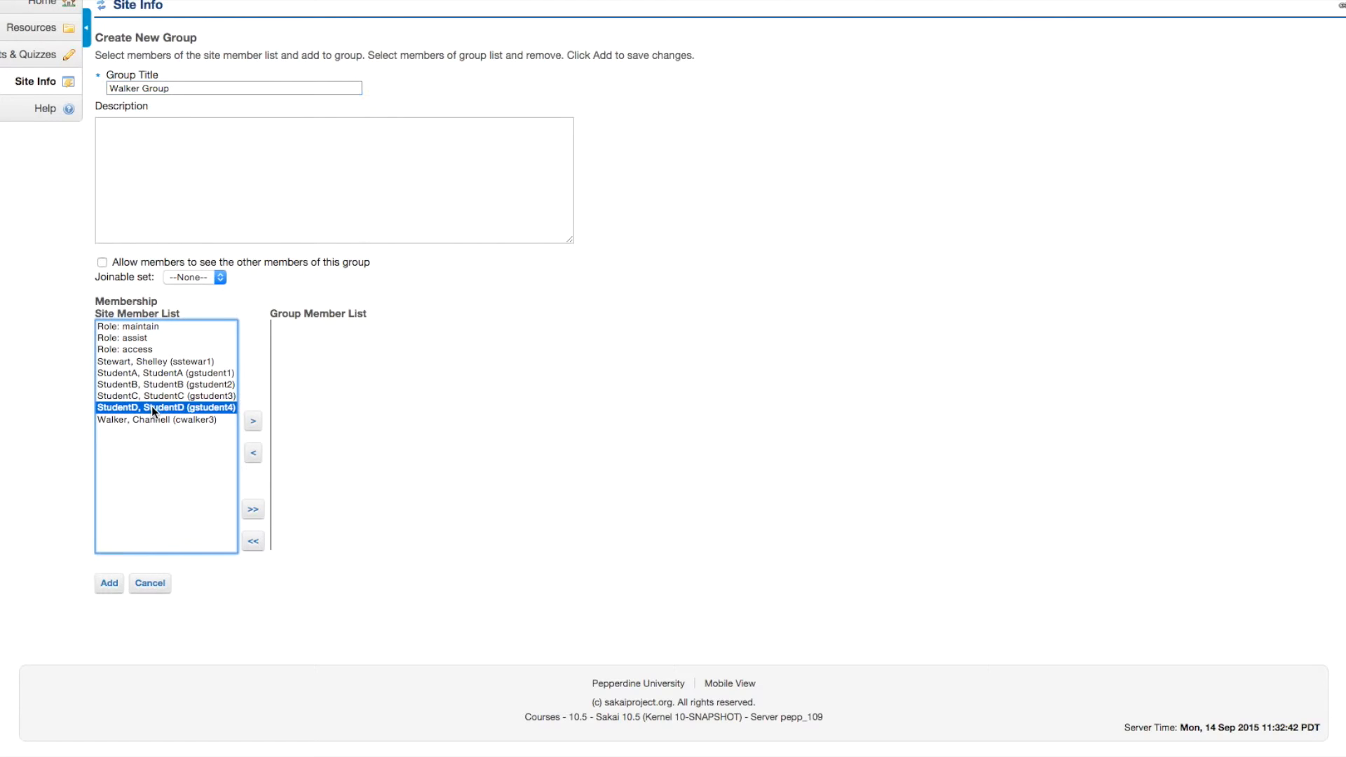
click(253, 423)
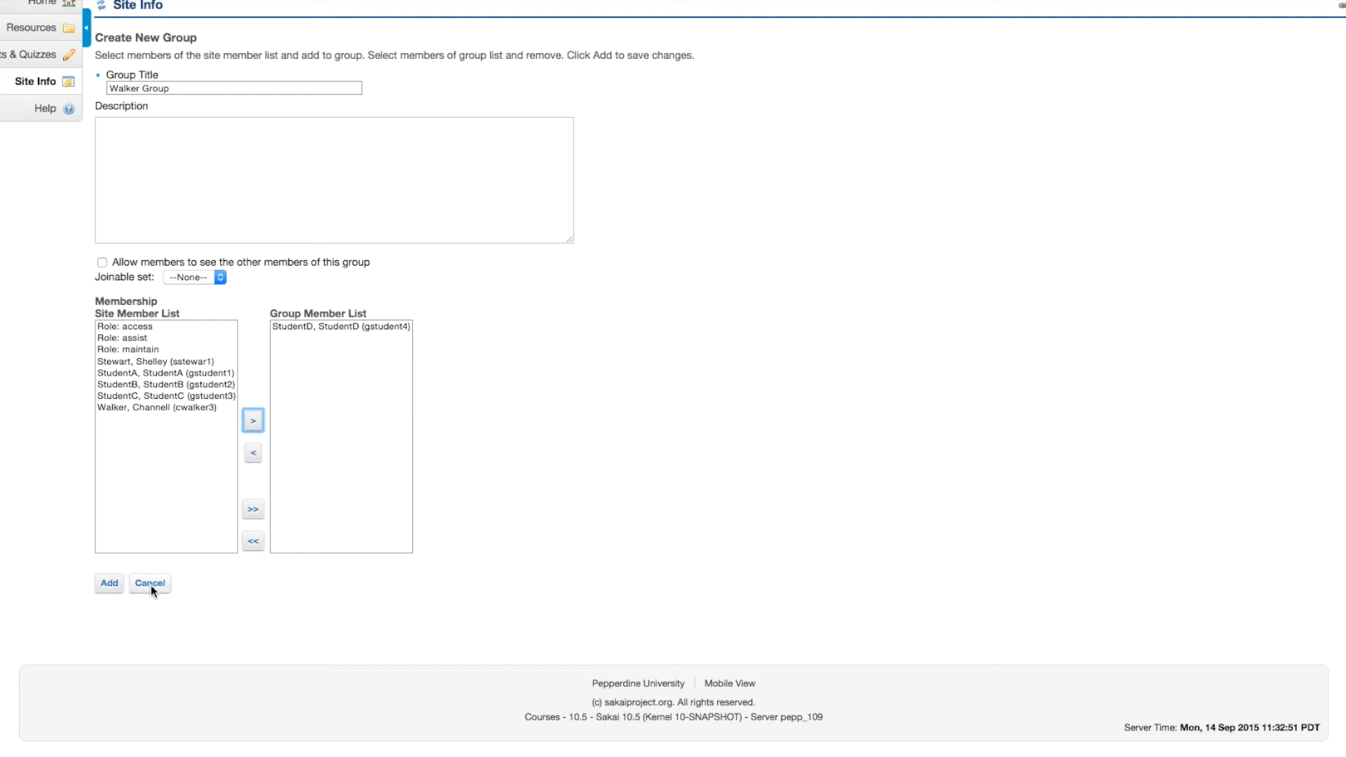
Step: Save the new group containing StudentD to the site's group list
click(109, 583)
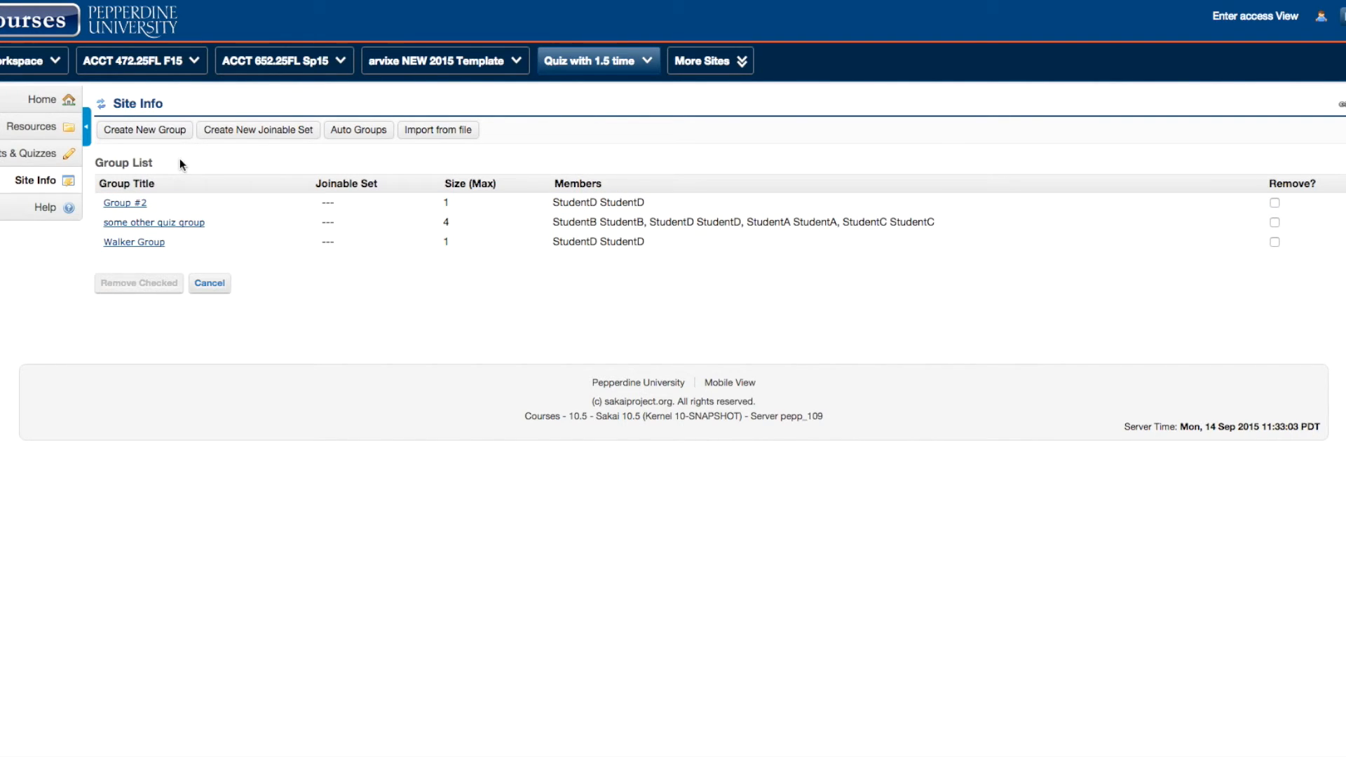
Step: Duplicate the working copy of the Charles Dickens quiz in Tests & Quizzes
click(55, 158)
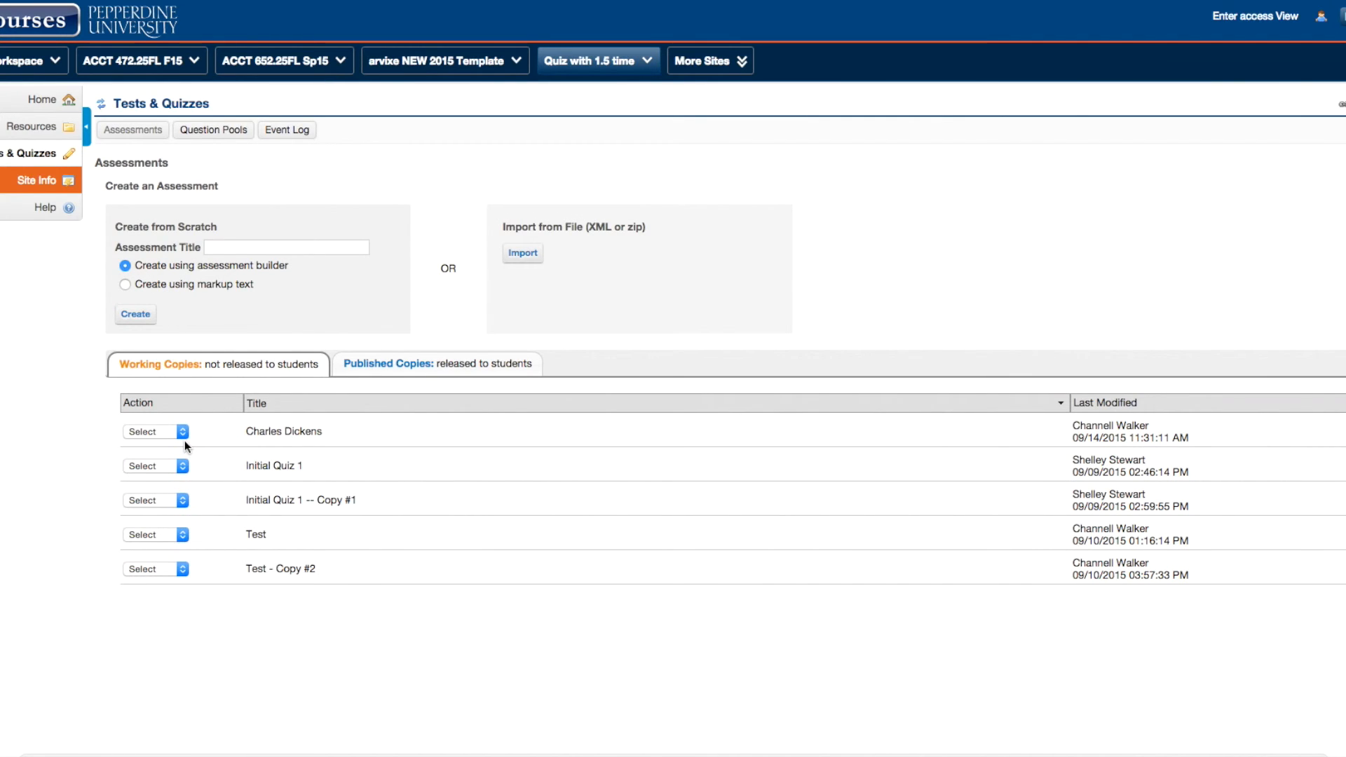
click(409, 363)
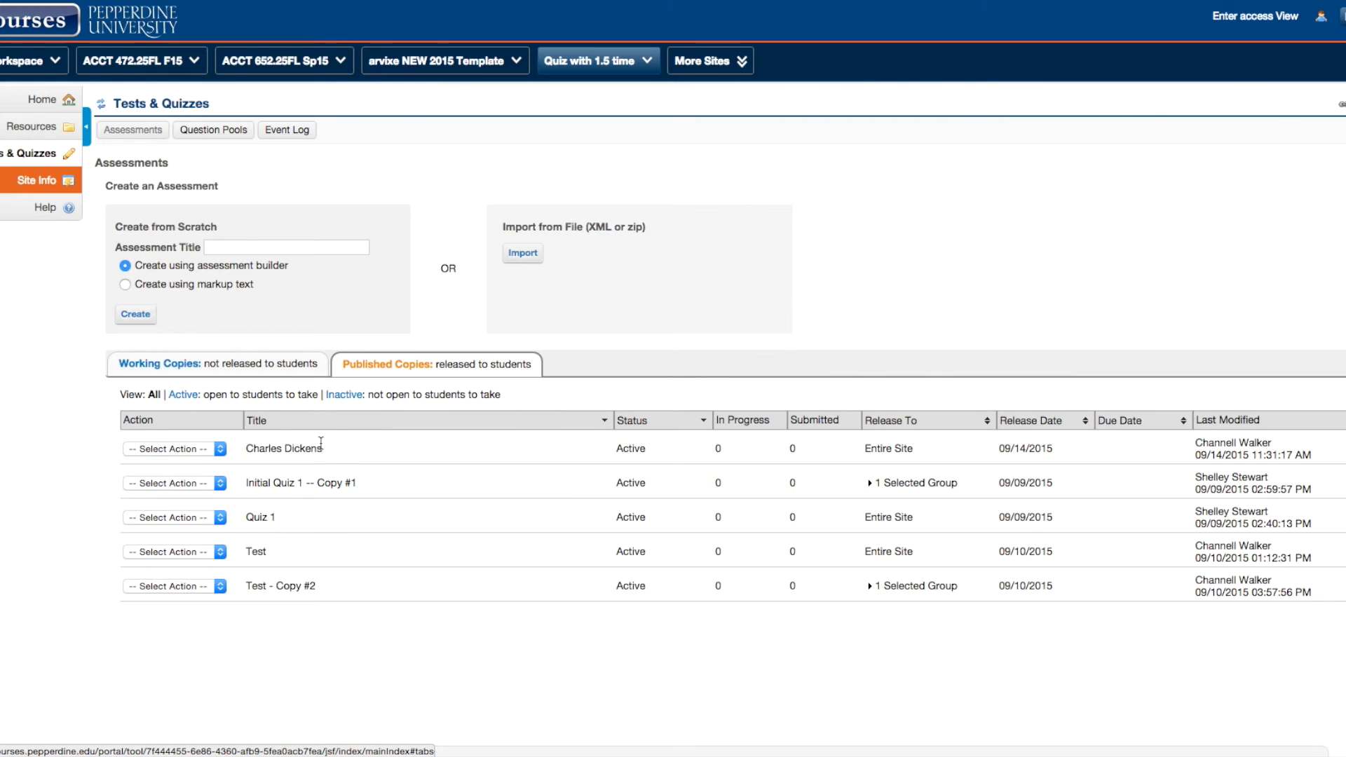
click(277, 371)
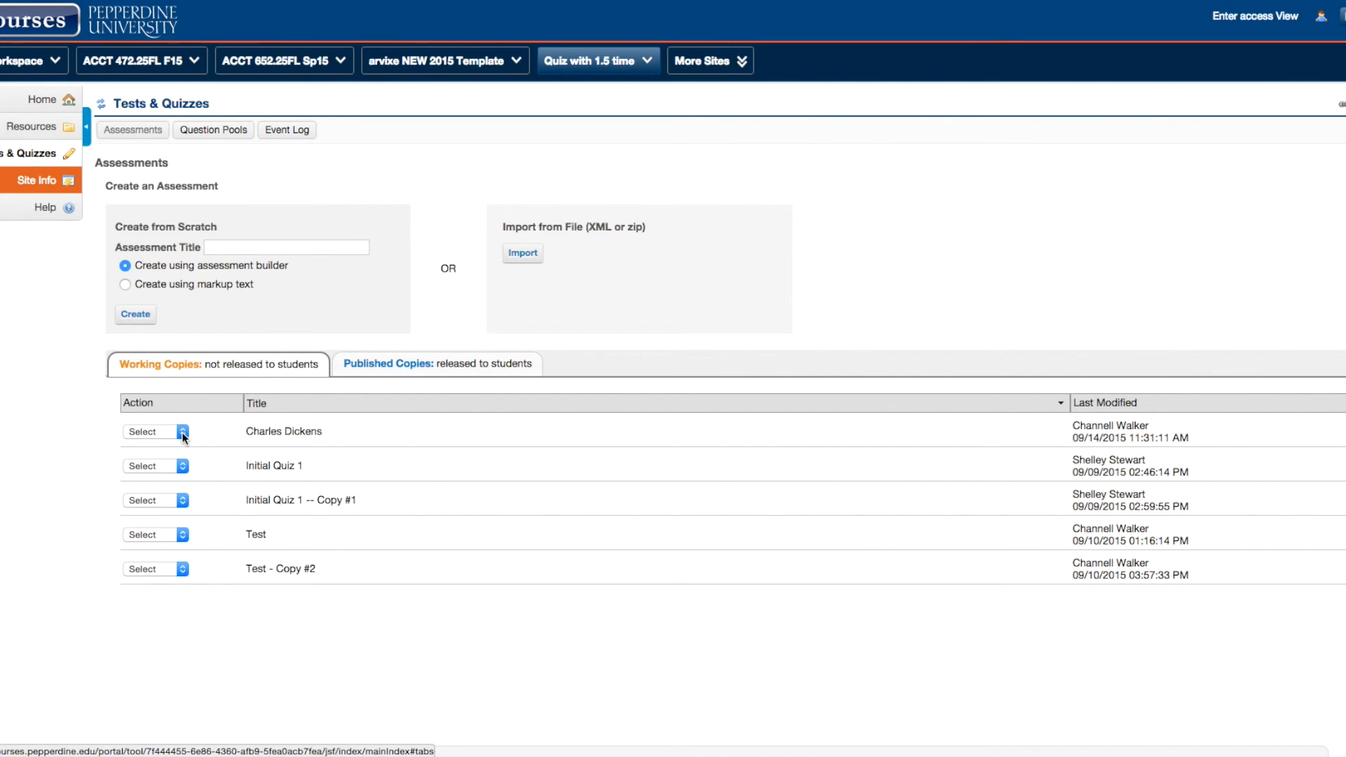
click(182, 432)
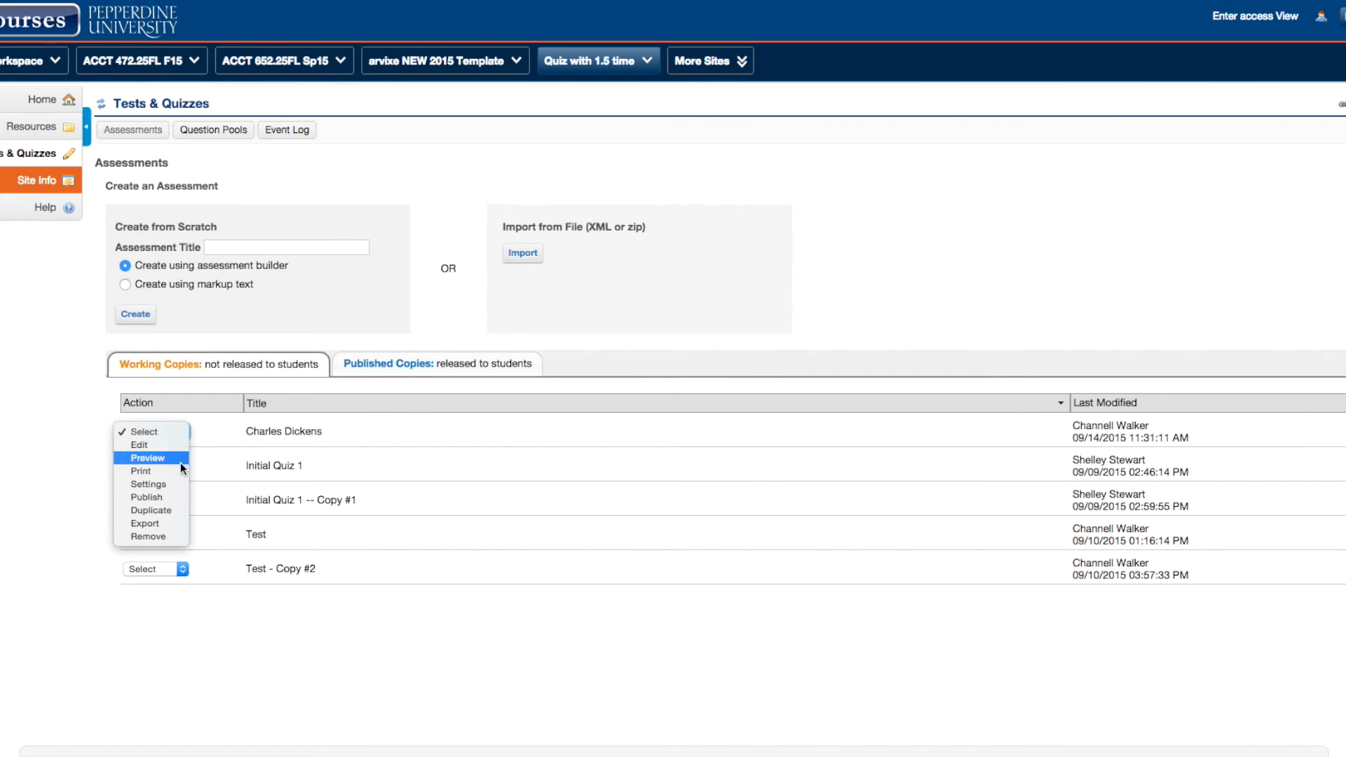
click(181, 510)
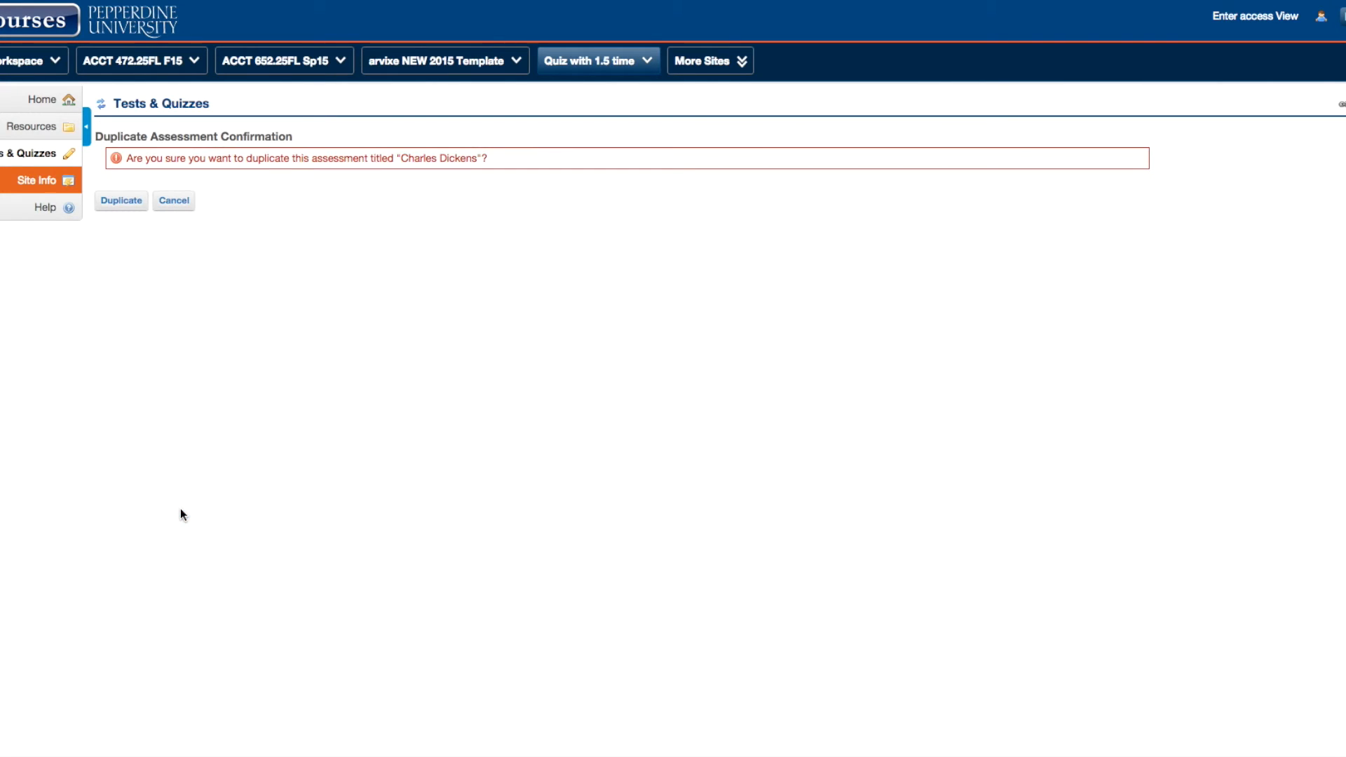
click(129, 208)
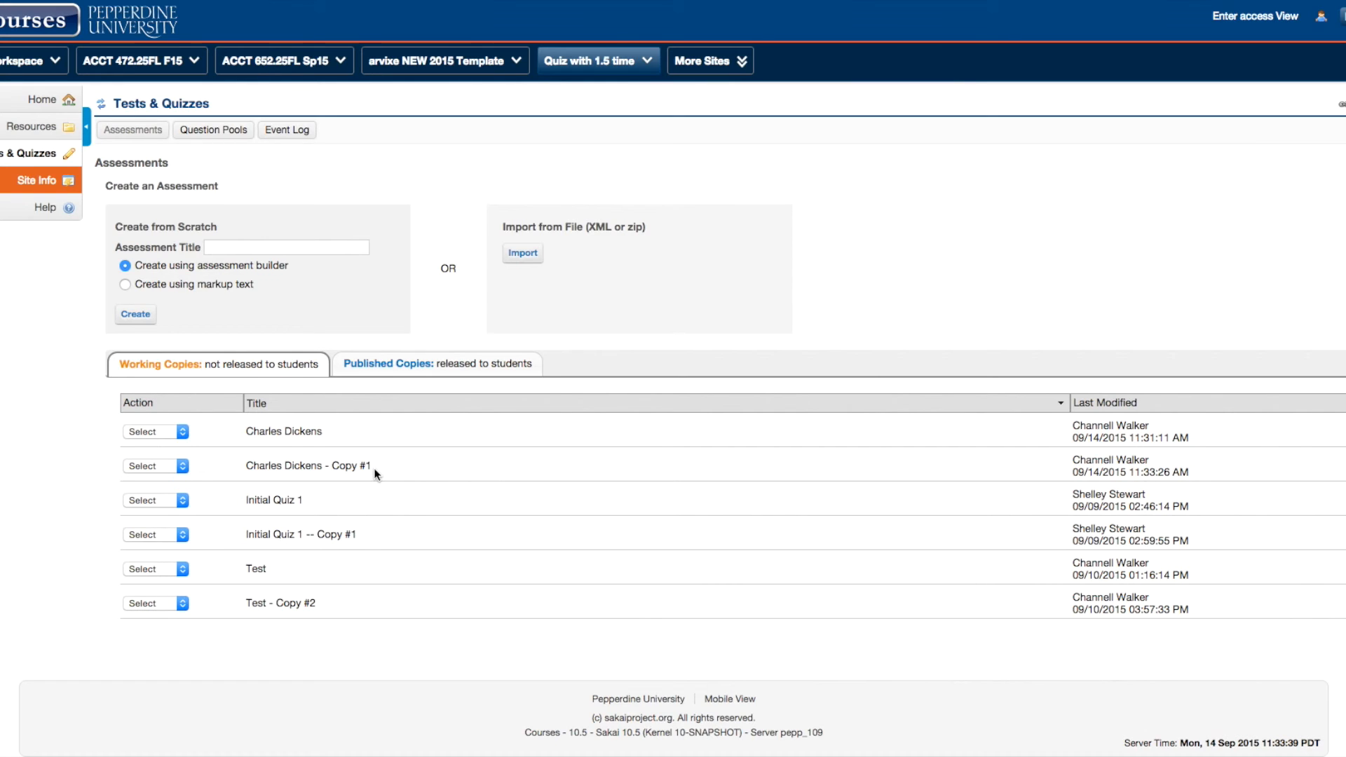
Step: Check the published copies, and open the settings of the "Charles Dickens - Copy #1" working copy
click(396, 375)
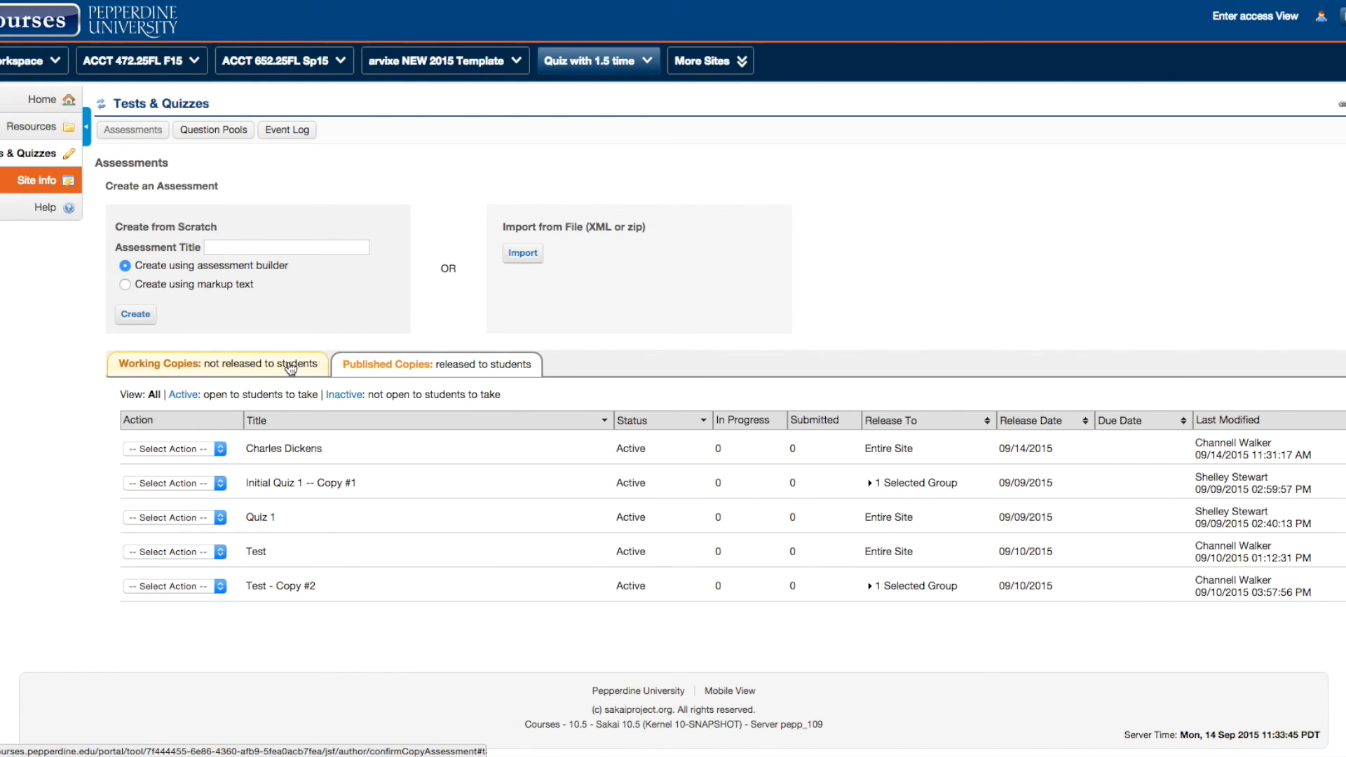
click(291, 370)
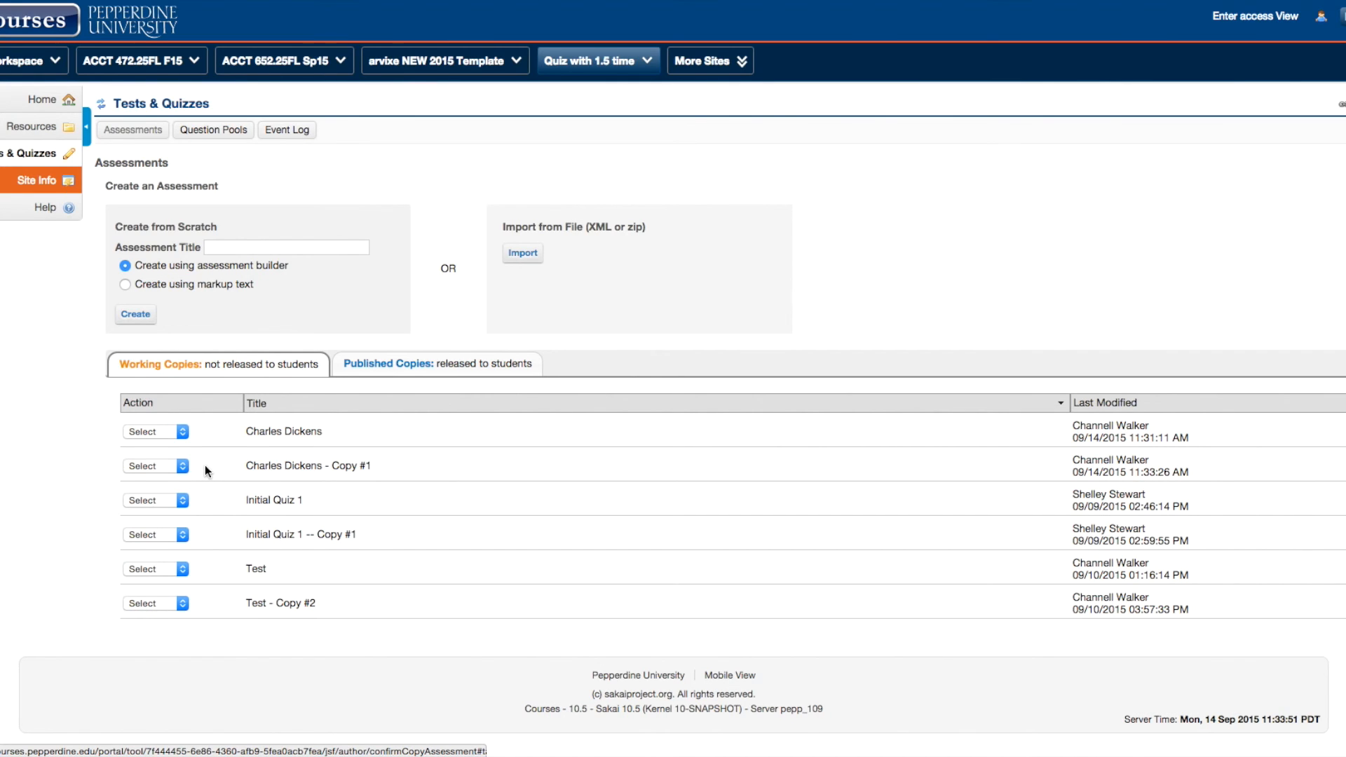
click(182, 466)
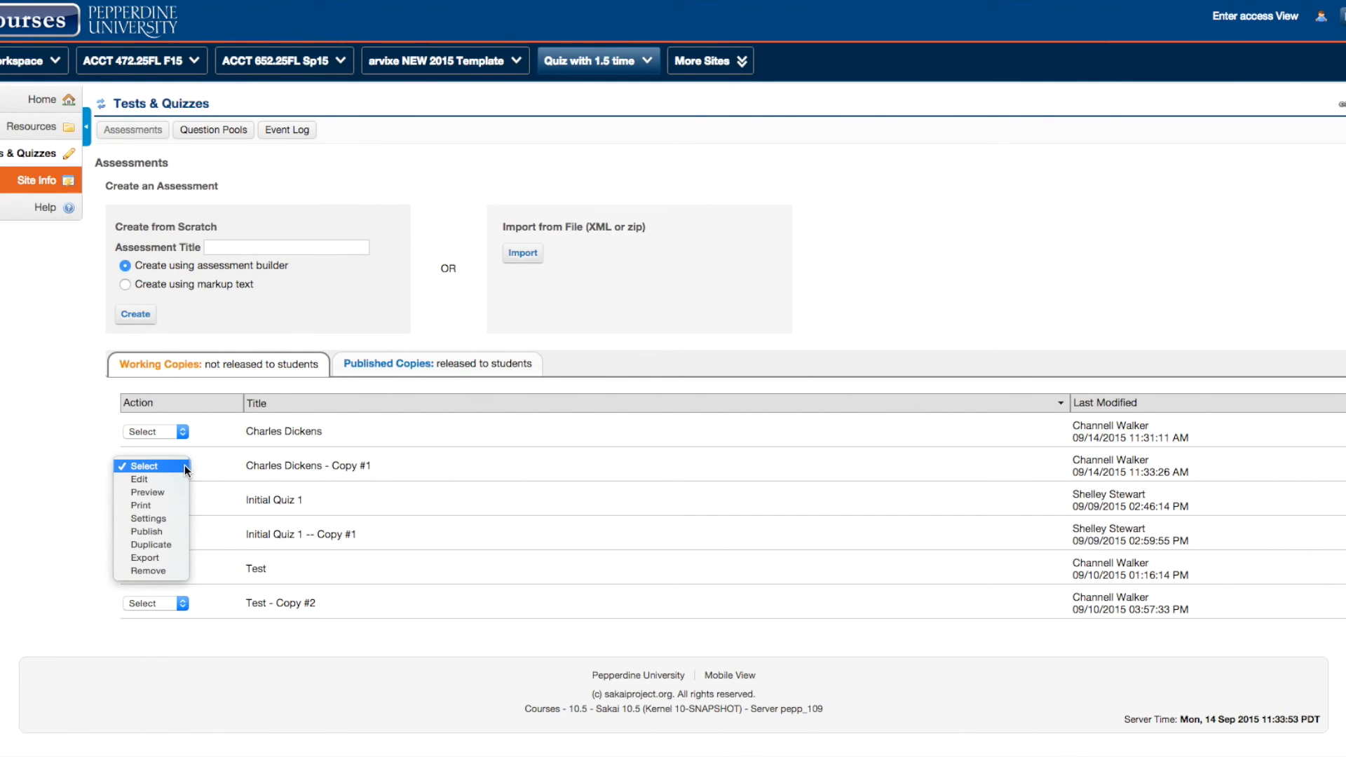
click(175, 518)
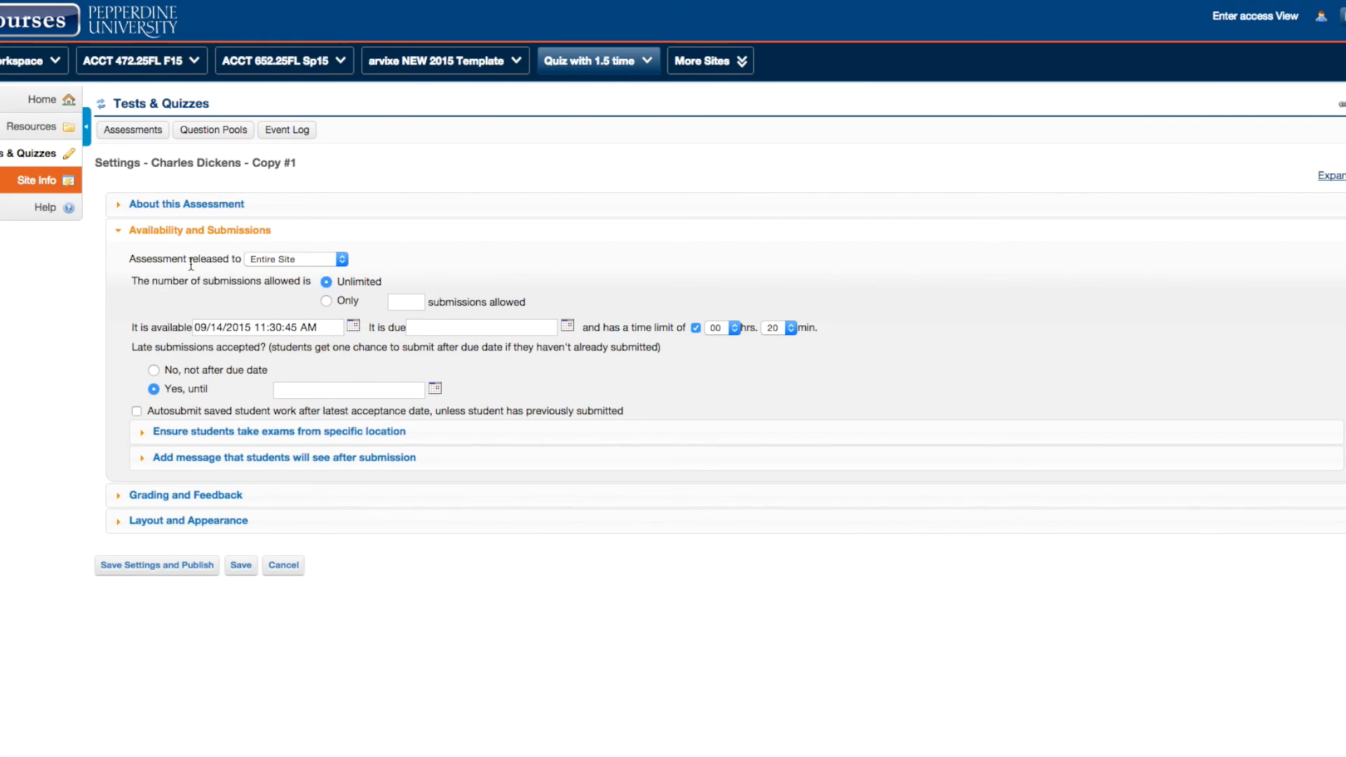
Step: Release the quiz copy to Selected Group(s) only, choosing the group named after the instructor
click(343, 260)
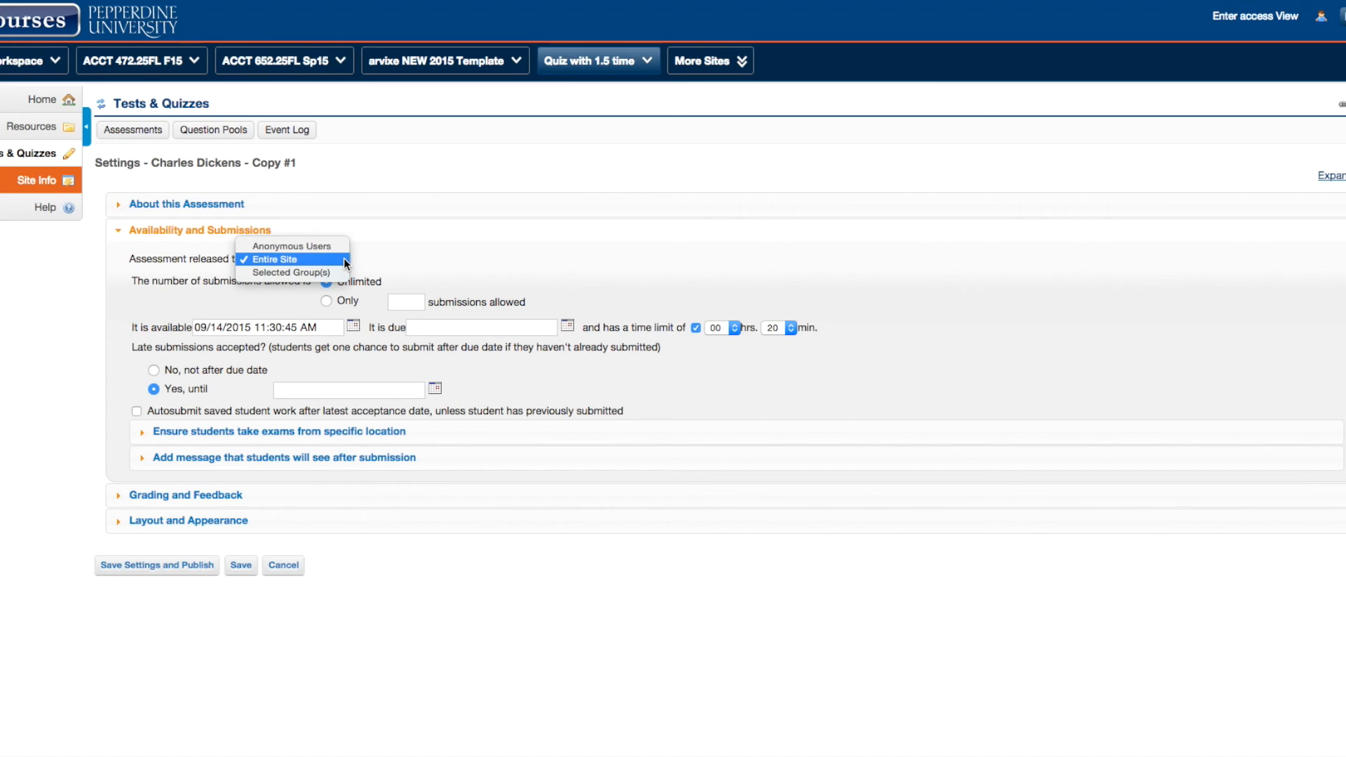
click(343, 271)
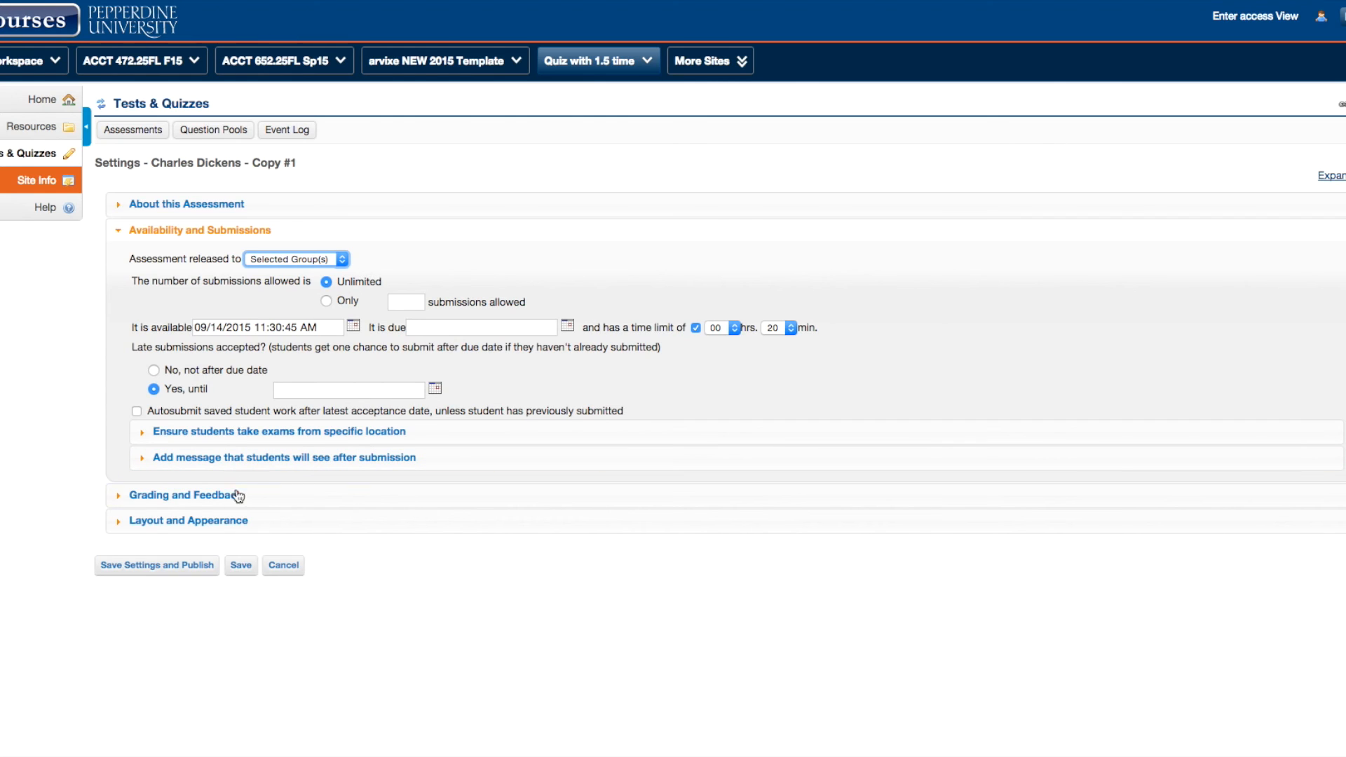
click(241, 568)
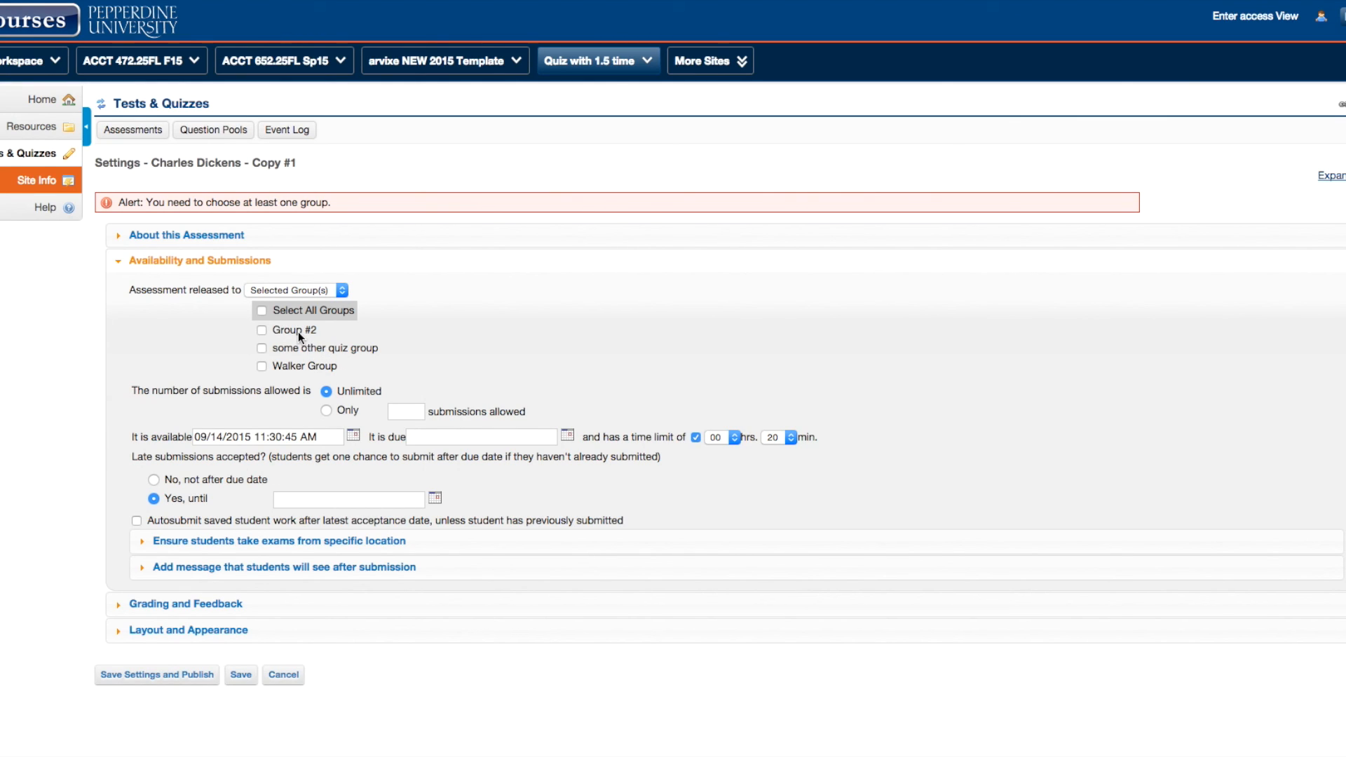
click(262, 365)
Step: Set the quiz copy's time limit to 30 minutes and publish it with these settings
click(792, 437)
click(784, 569)
click(196, 675)
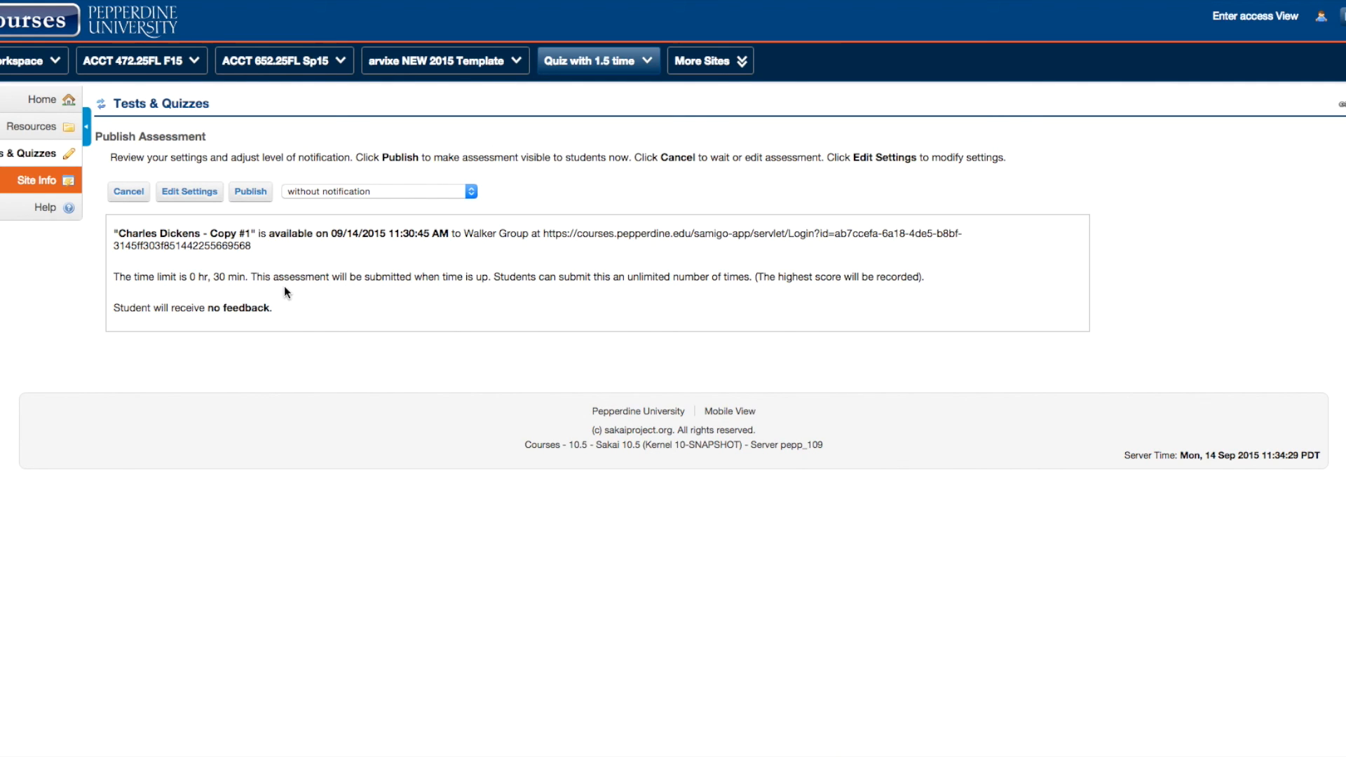
click(251, 194)
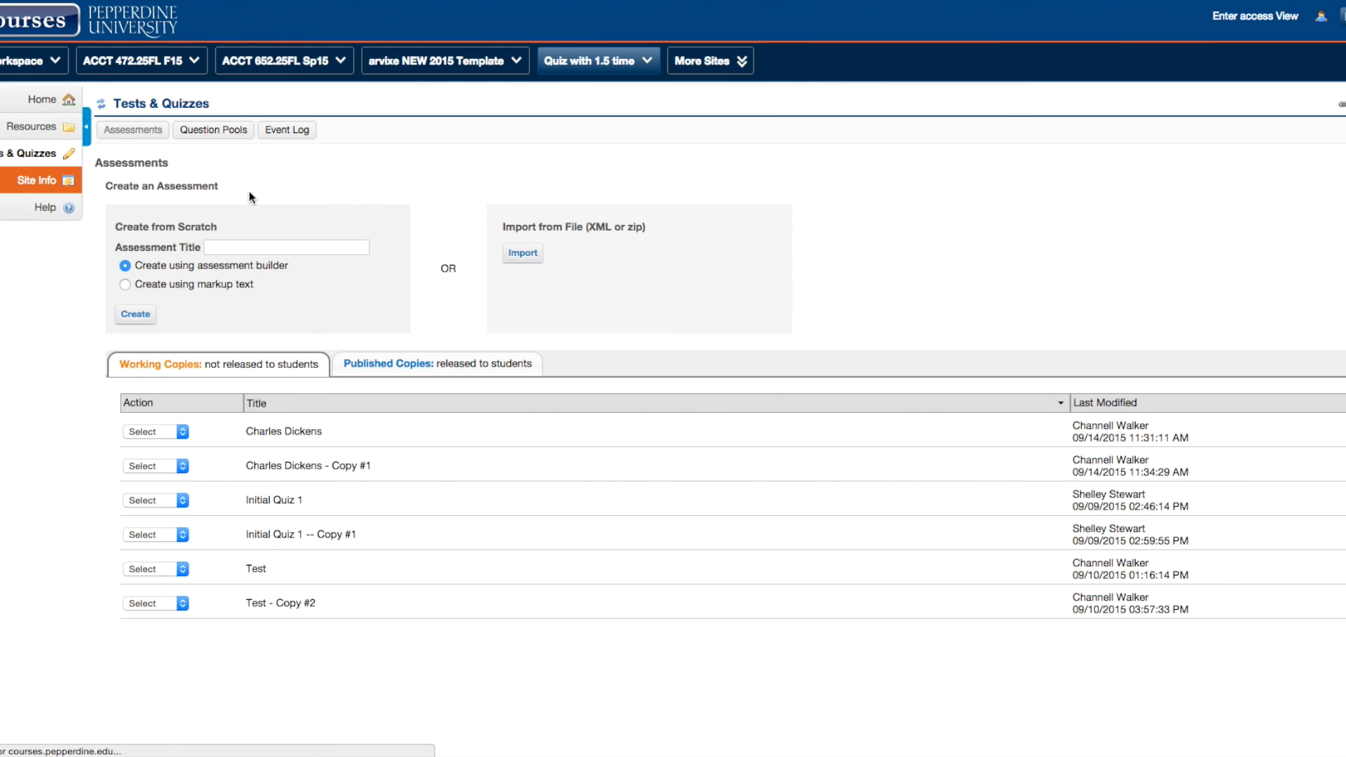